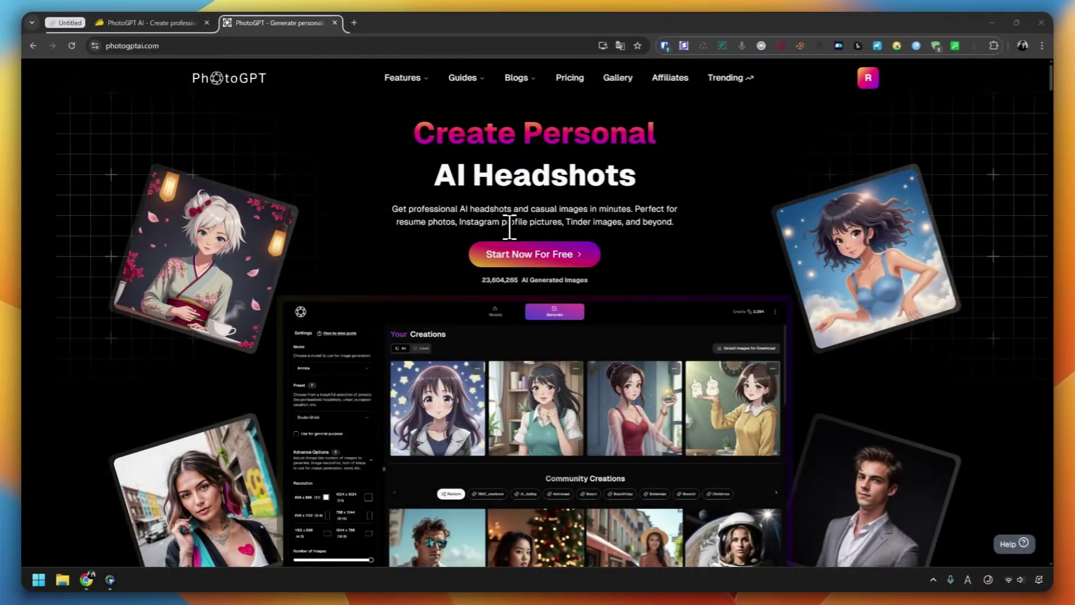
# Review the $69 price on AppSumo's PhotoGPT AI deal, then return to the PhotoGPT homepage.
pyautogui.scroll(-2, 507, 229)
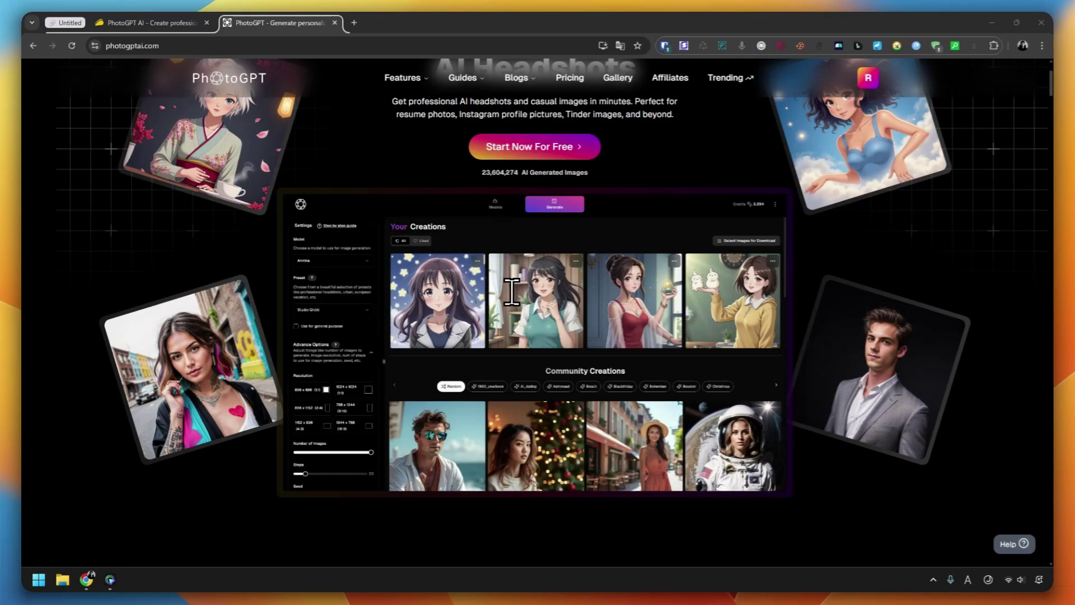
pyautogui.scroll(2, 511, 291)
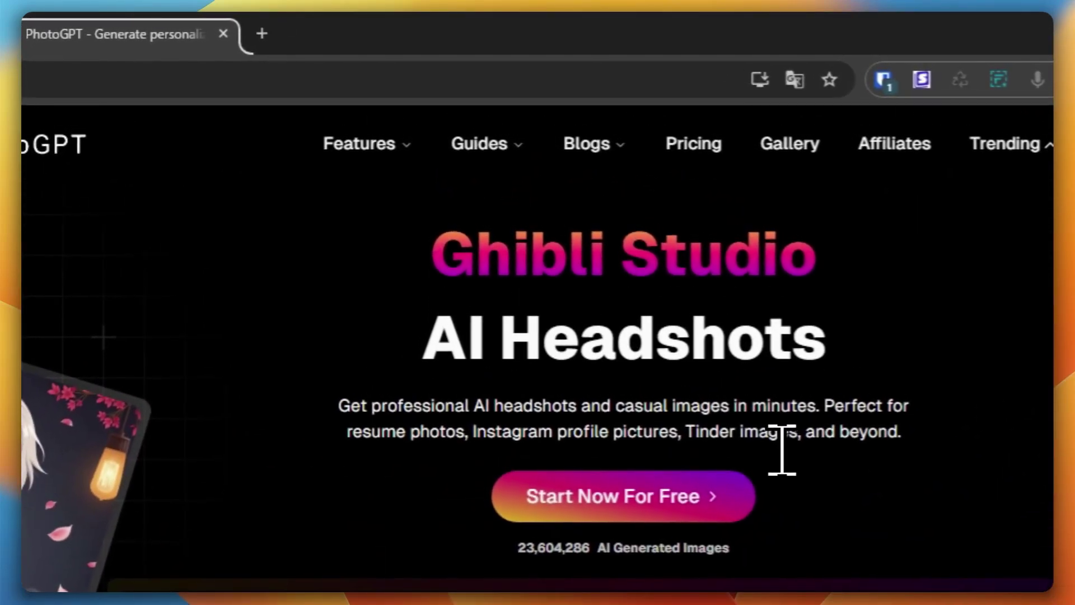
pyautogui.click(240, 35)
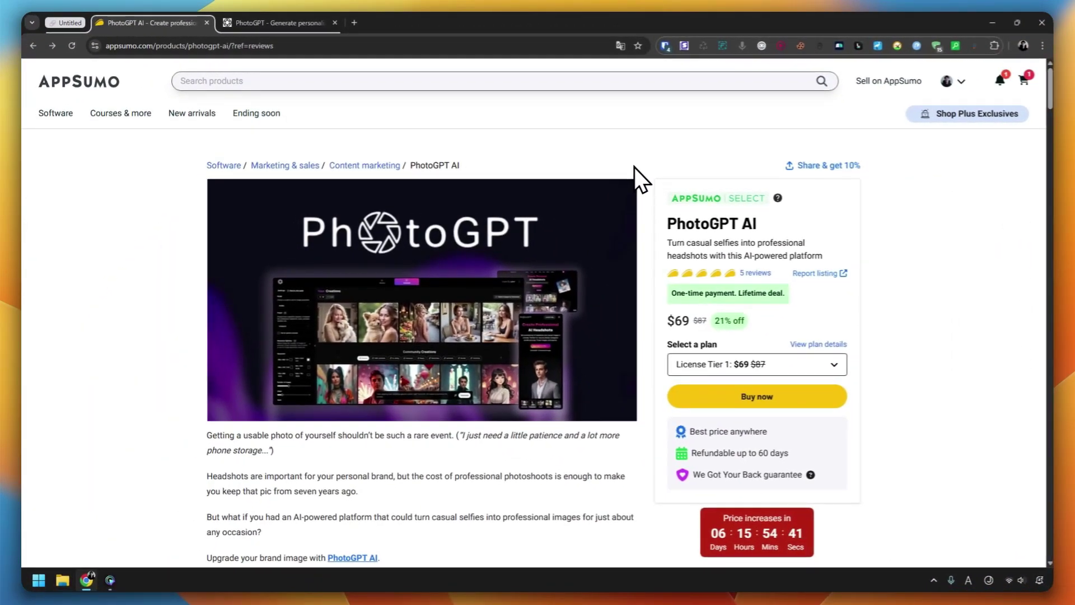
pyautogui.doubleClick(678, 320)
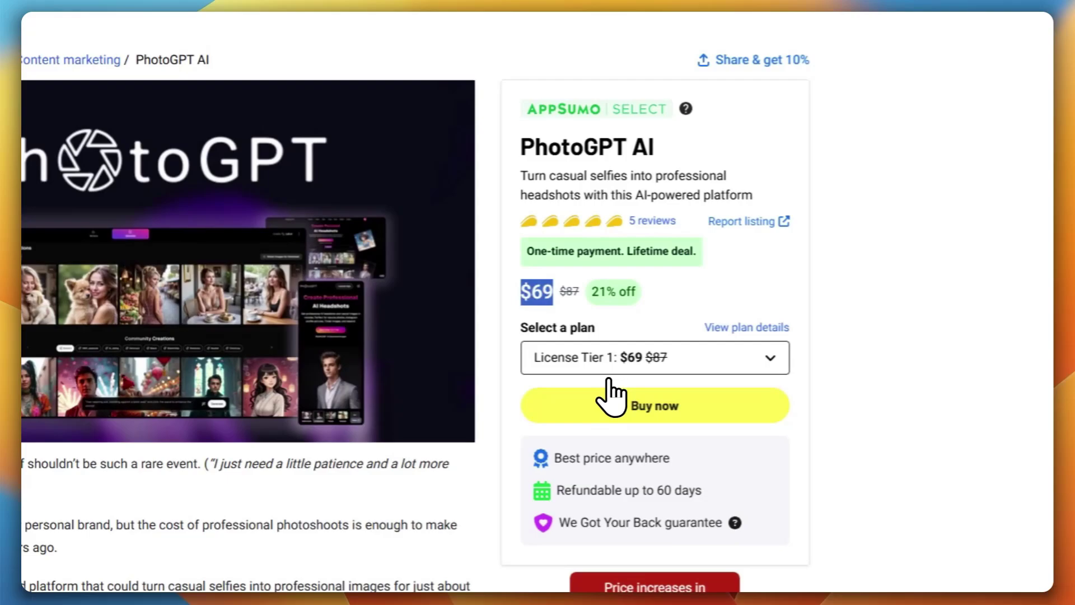
pyautogui.click(369, 33)
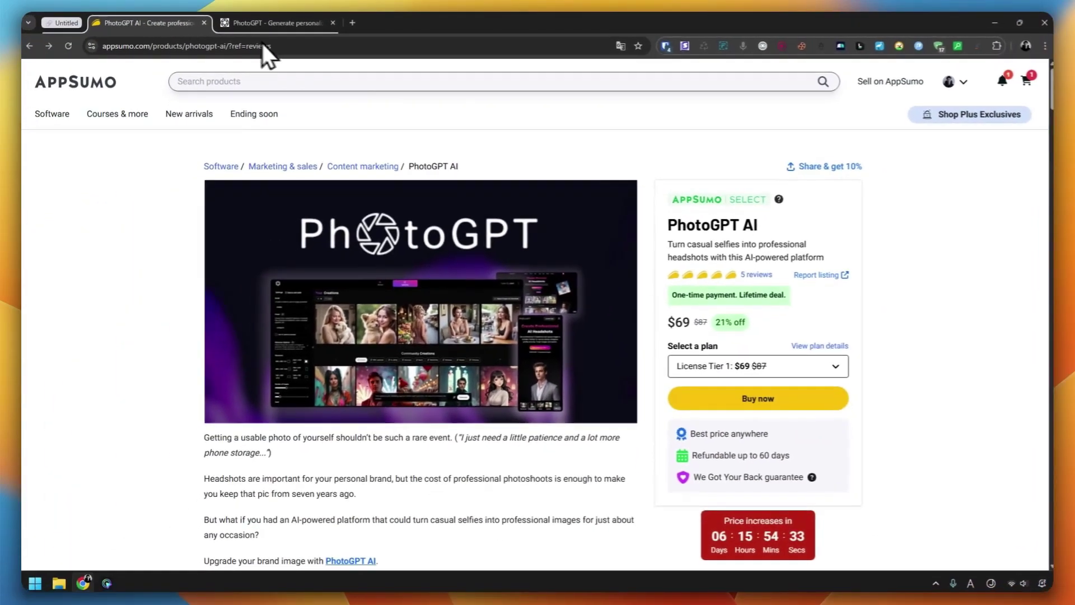
pyautogui.click(301, 23)
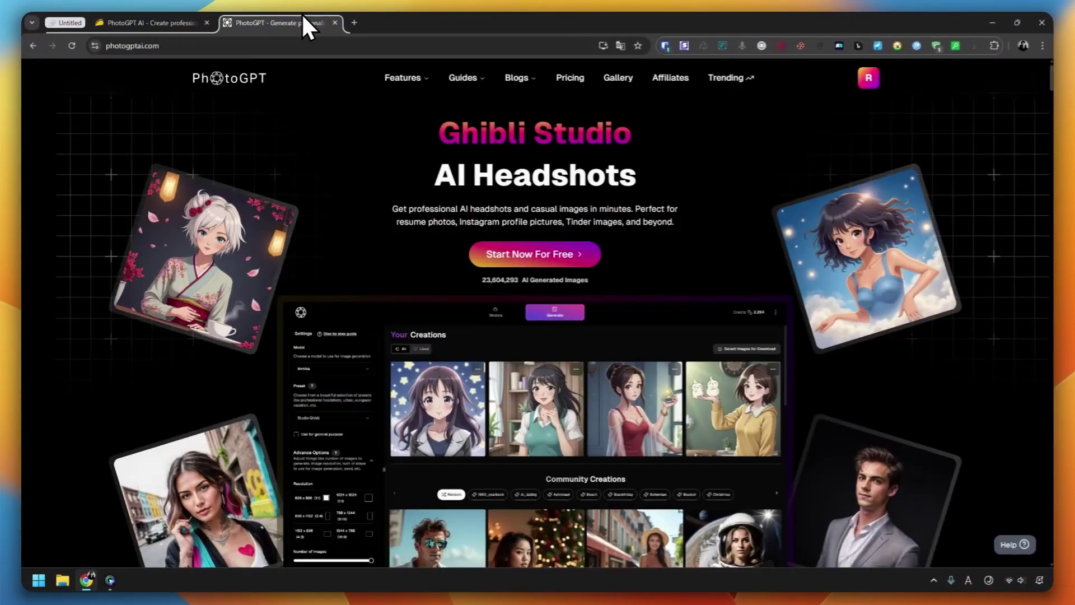
# Look up the $89.99 six-month Starter price in yen on Google, then return to AppSumo.
pyautogui.click(571, 85)
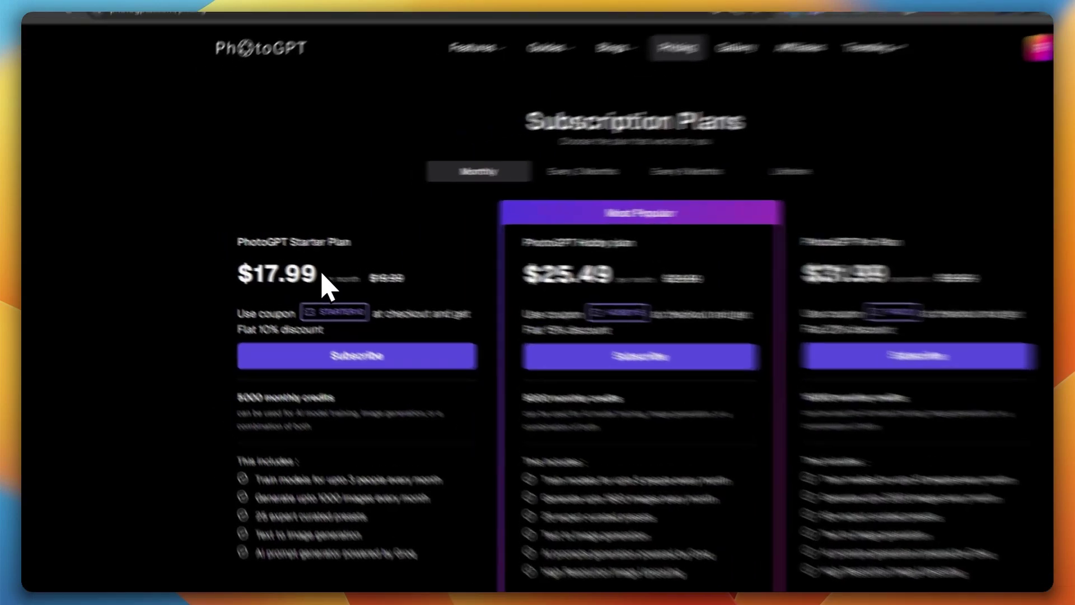
pyautogui.moveTo(276, 263); pyautogui.dragTo(211, 264)
pyautogui.click(913, 186)
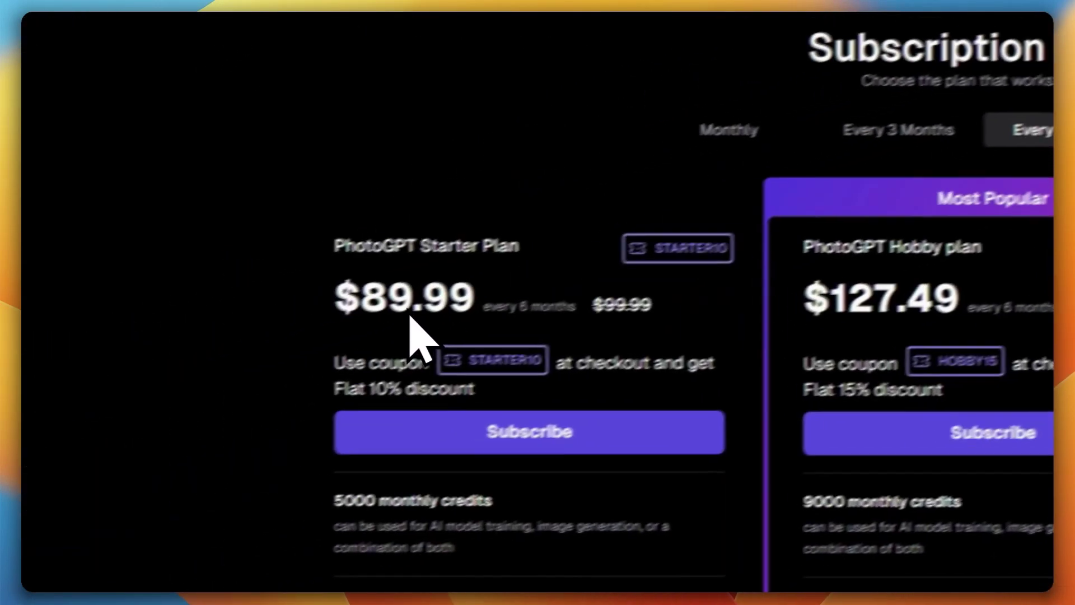
pyautogui.moveTo(467, 307); pyautogui.dragTo(319, 304)
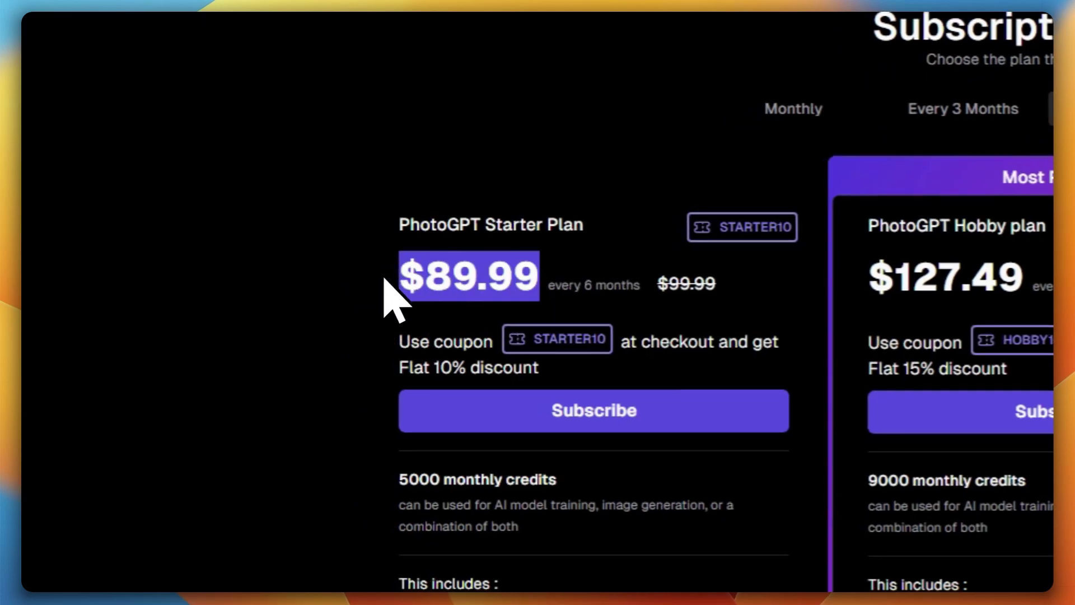
pyautogui.rightClick(375, 296)
pyautogui.click(498, 362)
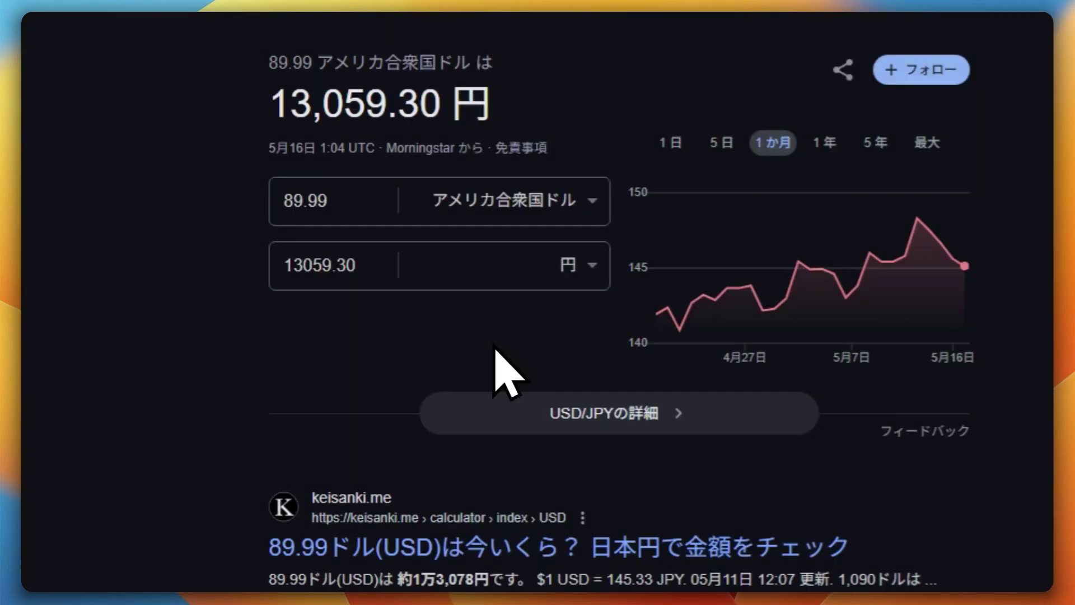
pyautogui.hotkey('ctrl', 'w')
pyautogui.click(194, 24)
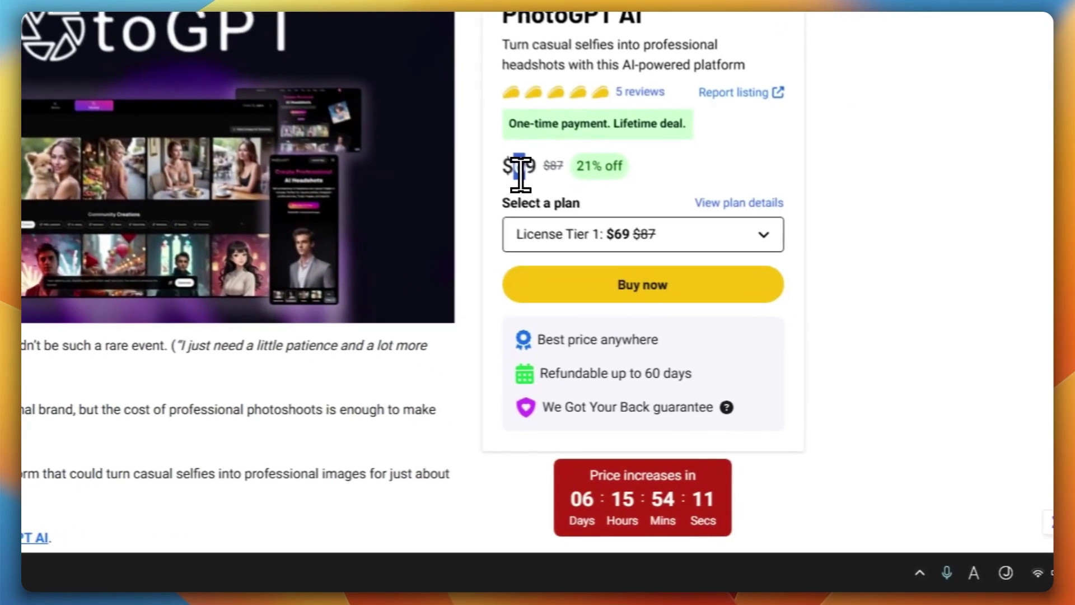
pyautogui.moveTo(524, 158); pyautogui.dragTo(490, 162)
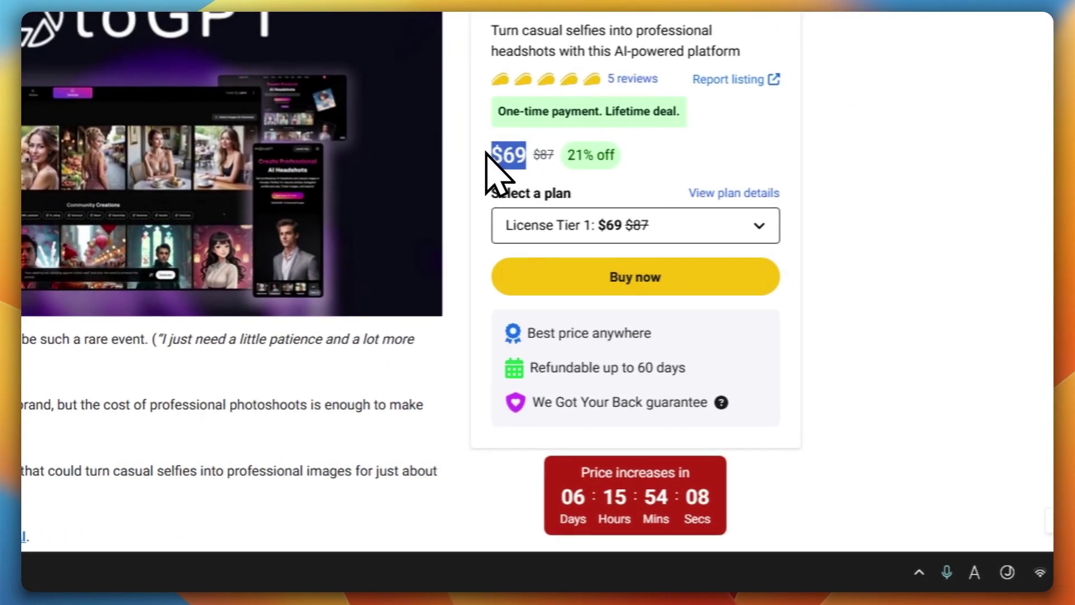
pyautogui.click(572, 499)
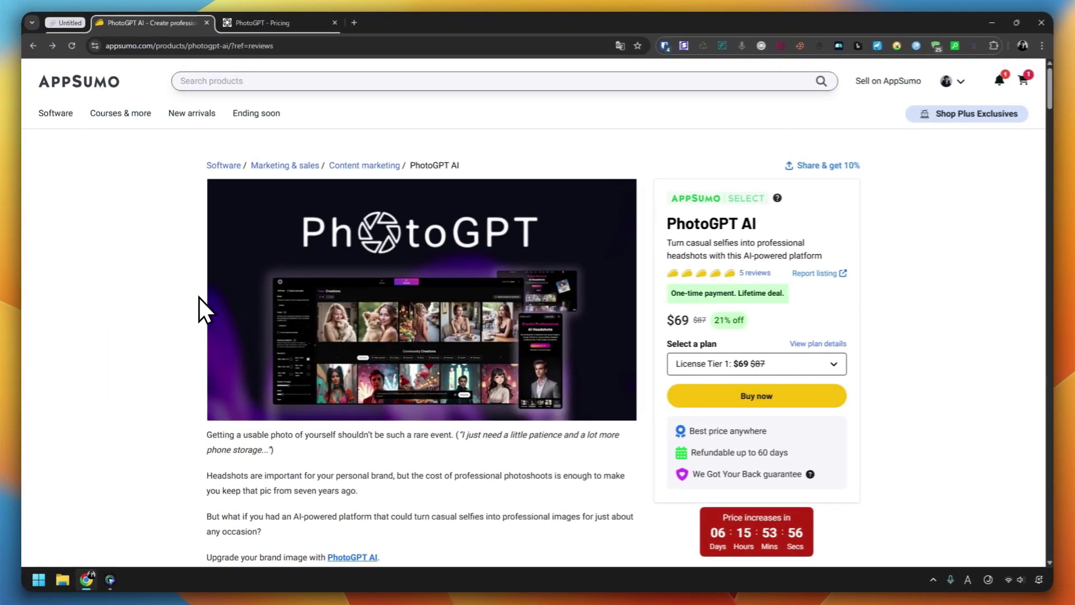
pyautogui.moveTo(220, 301)
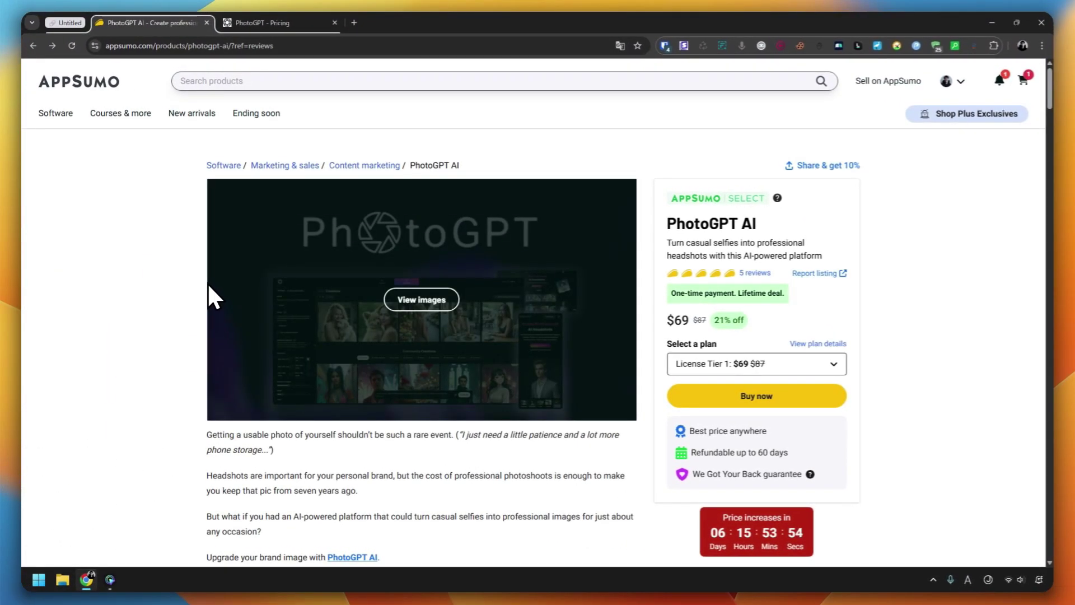
# Go from the pricing page to Dashboard > Models and start a new AI model.
pyautogui.click(272, 26)
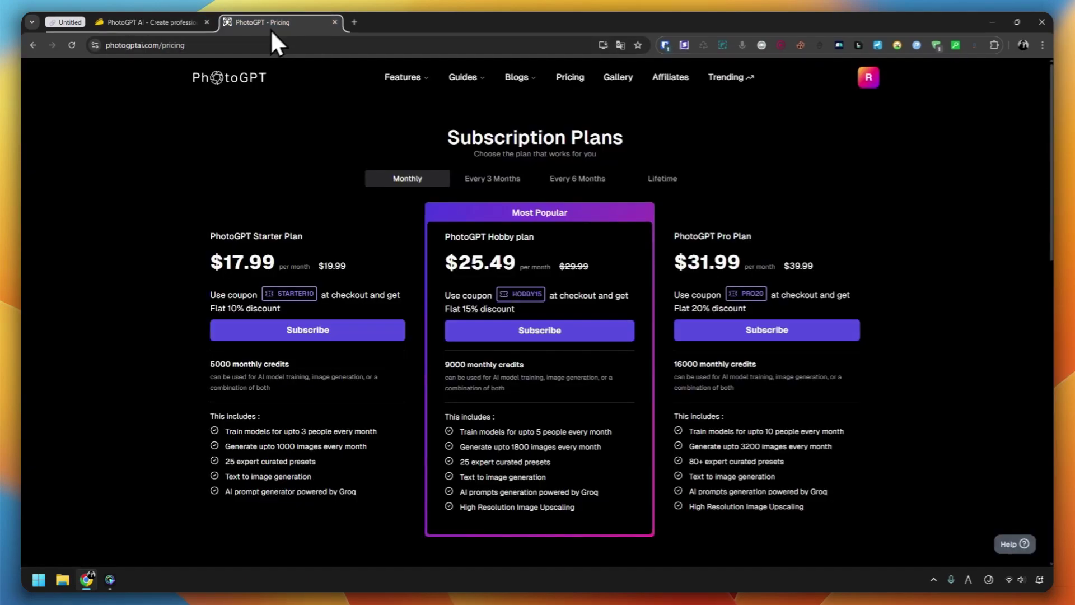
pyautogui.click(222, 83)
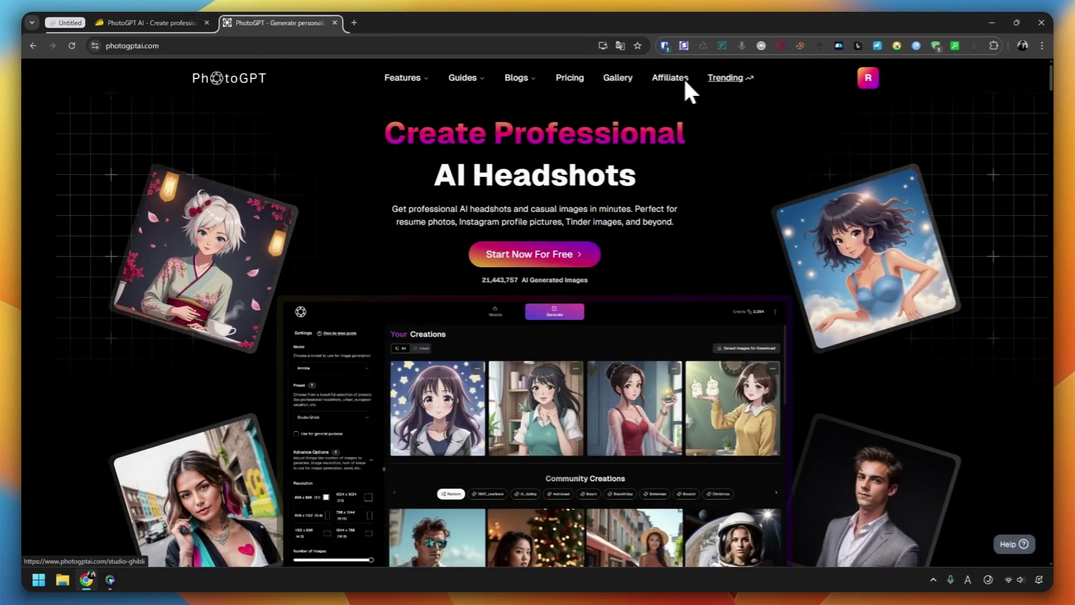
pyautogui.click(867, 78)
pyautogui.click(829, 142)
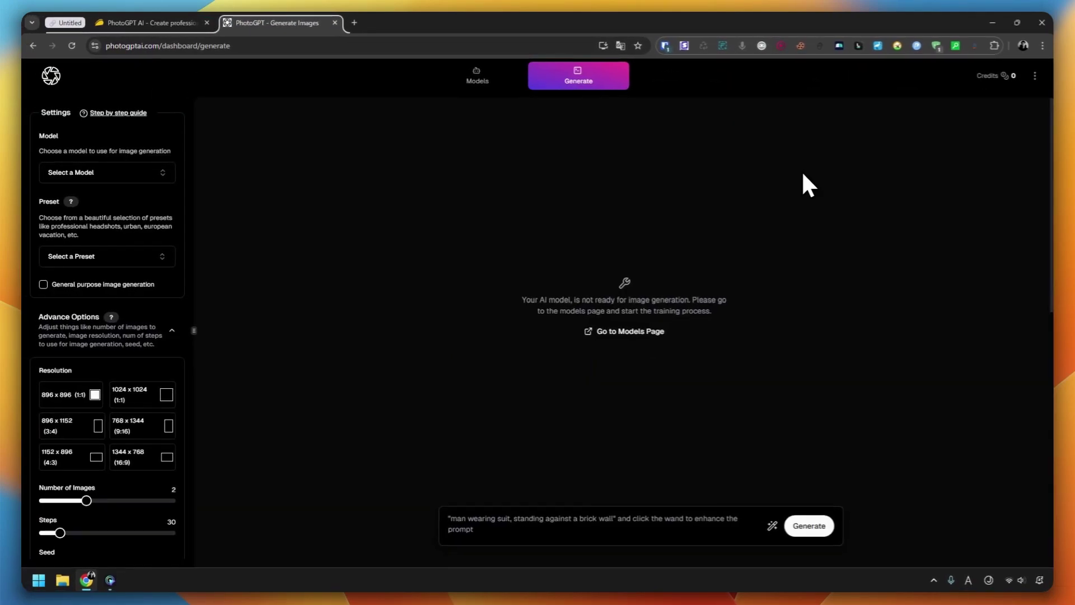
pyautogui.click(477, 83)
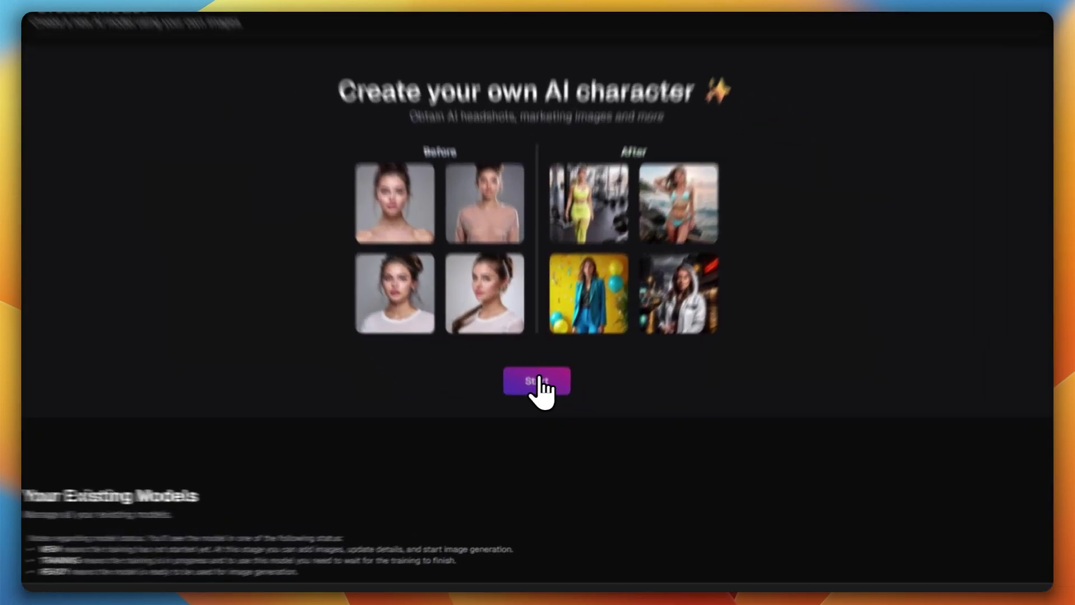
pyautogui.click(538, 412)
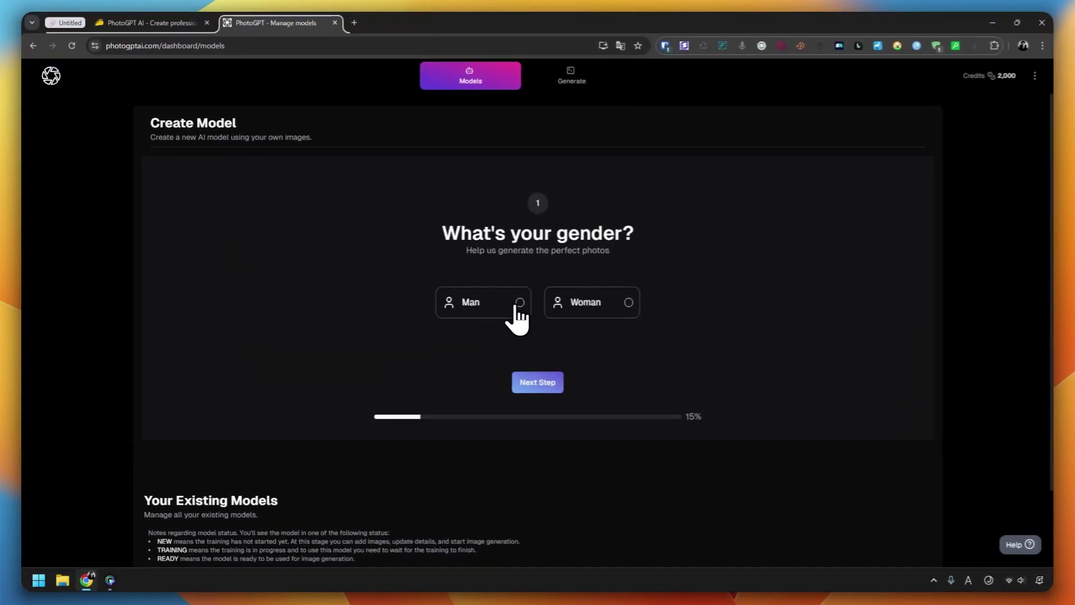
# Choose Man, age 26-30, Black eyes, Asian ethnicity, enter a model name and continue.
pyautogui.click(519, 303)
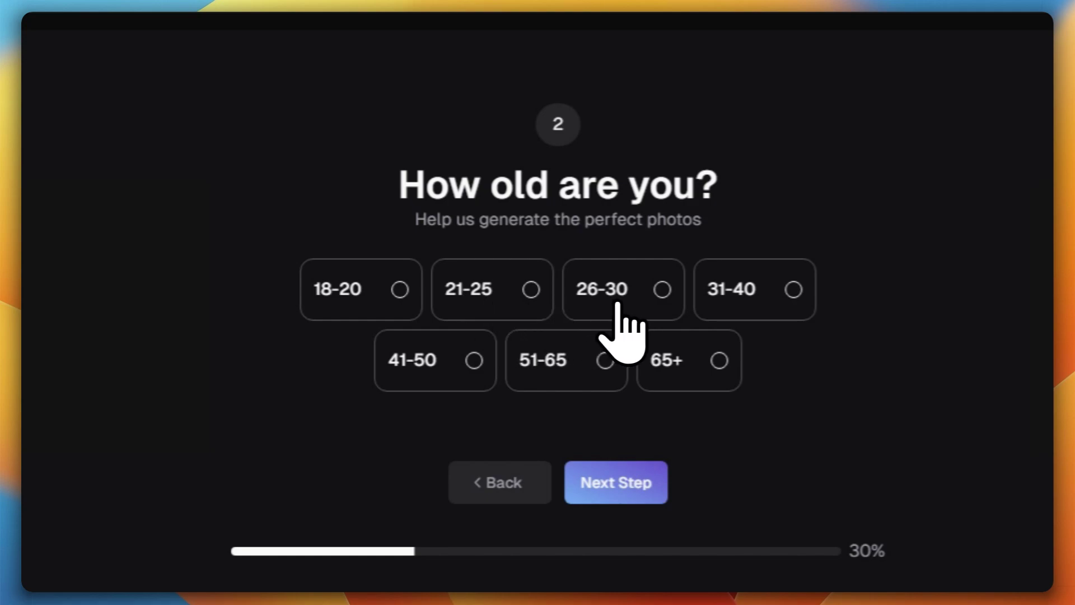
pyautogui.click(618, 303)
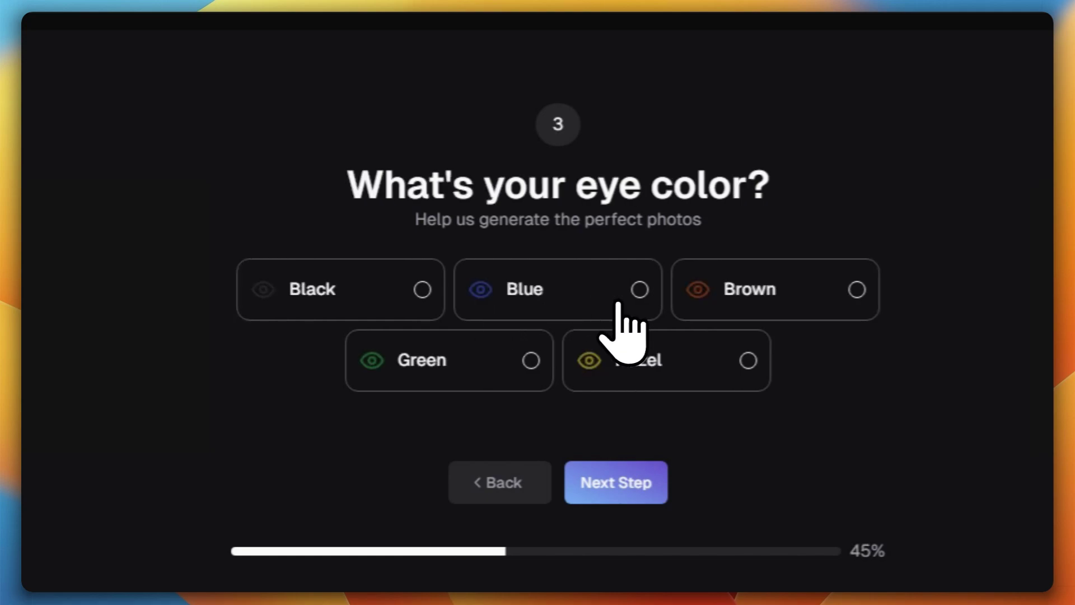
pyautogui.click(357, 291)
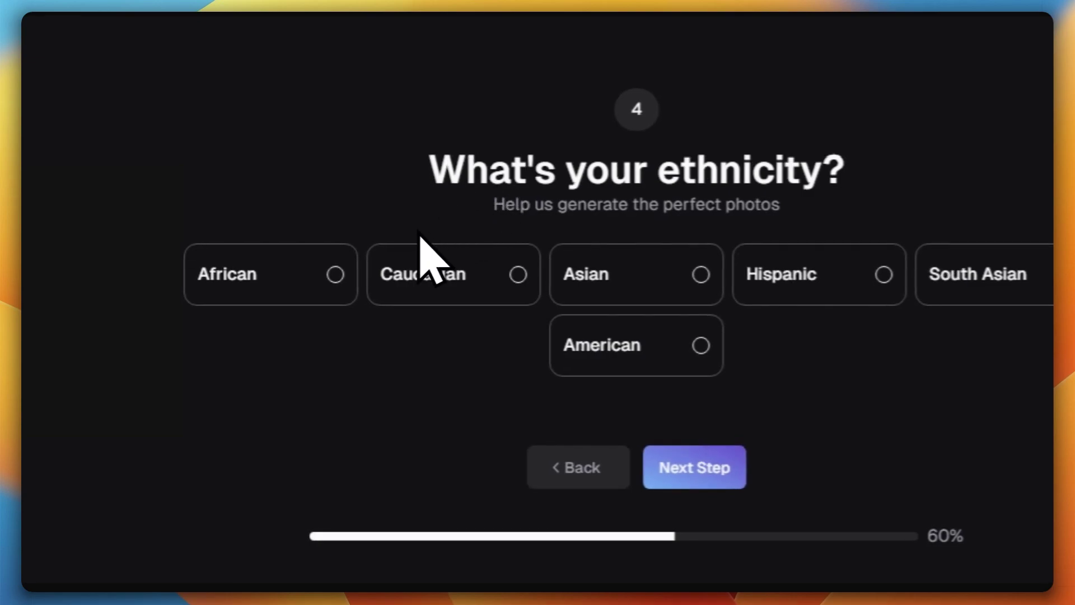
pyautogui.click(618, 286)
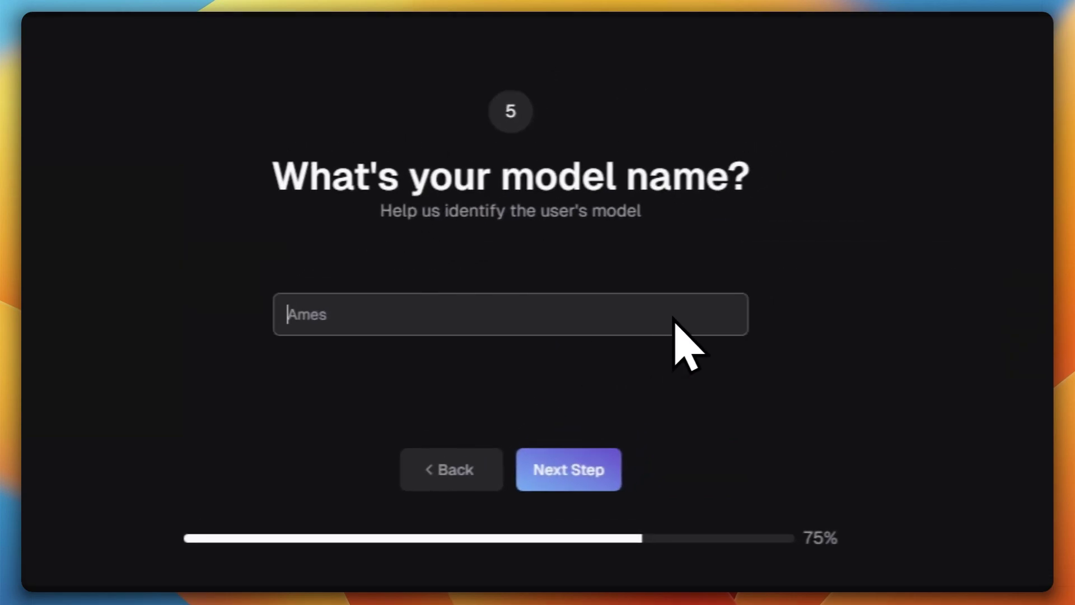
pyautogui.write('Takeo')
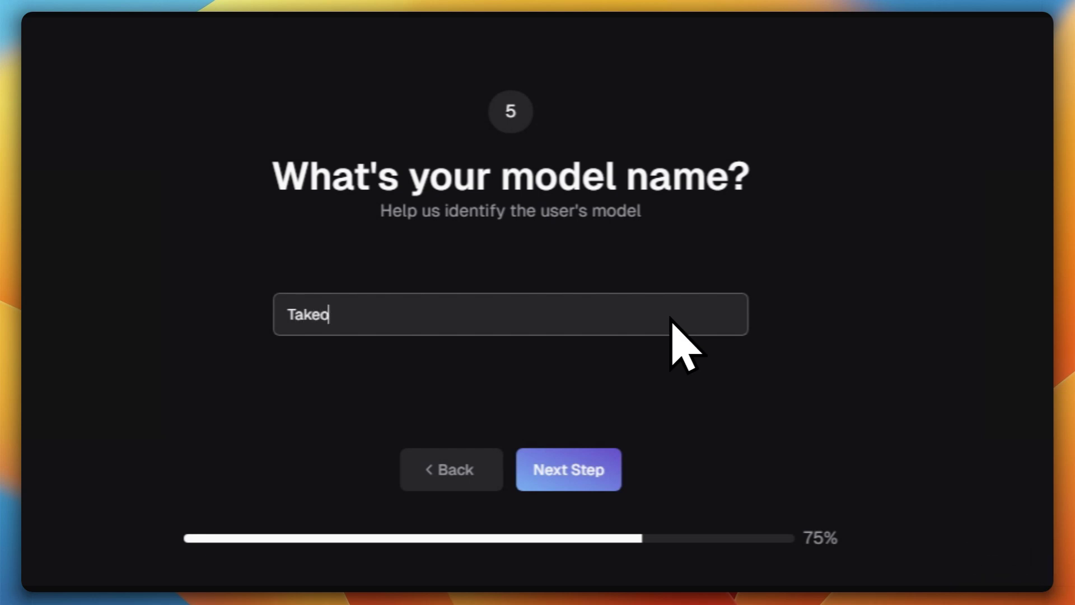
pyautogui.click(607, 464)
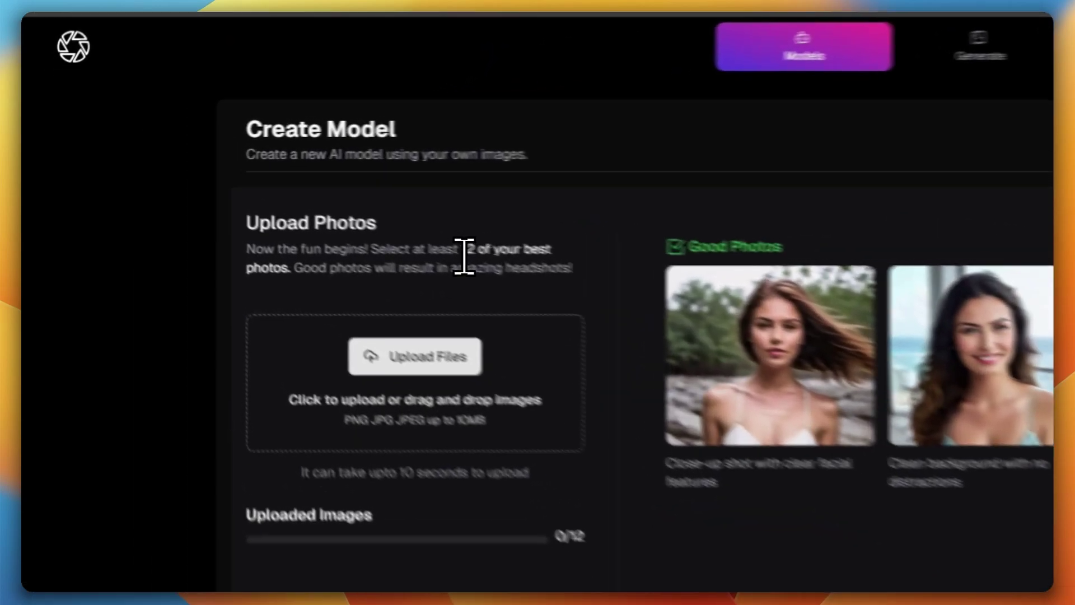
# Review the 12-photo minimum and clean-background guidelines, then request training for the uploaded photos.
pyautogui.moveTo(269, 191); pyautogui.dragTo(223, 204)
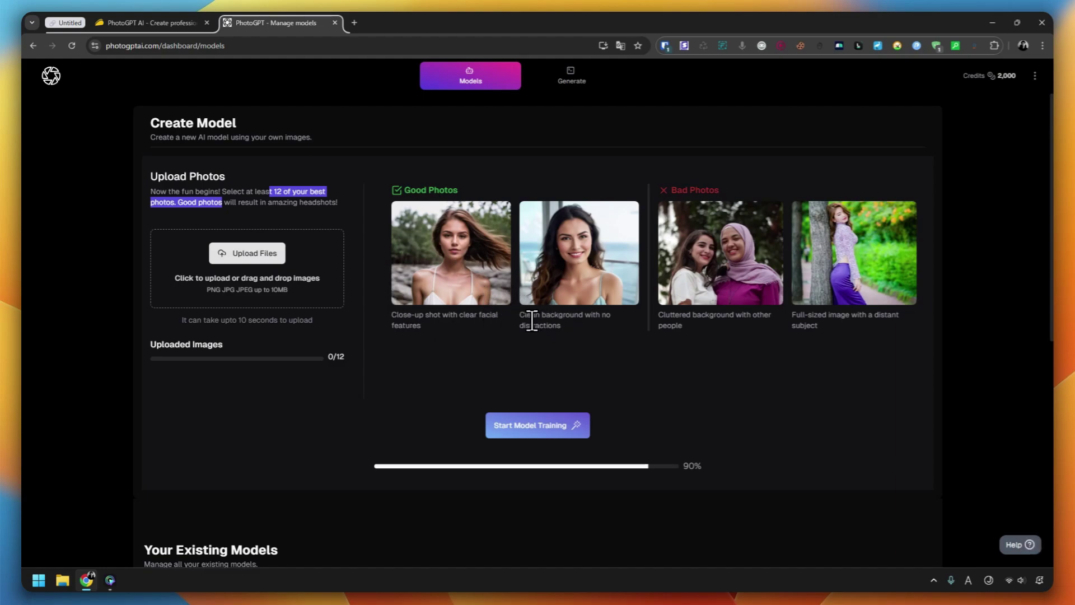
pyautogui.moveTo(525, 314); pyautogui.dragTo(562, 320)
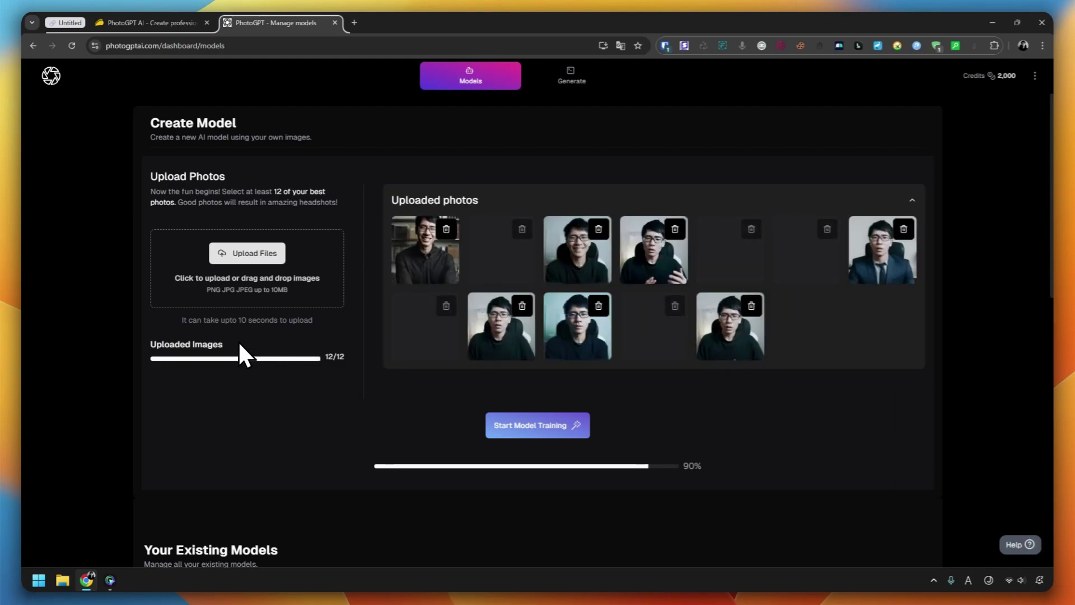
pyautogui.scroll(-2, 446, 336)
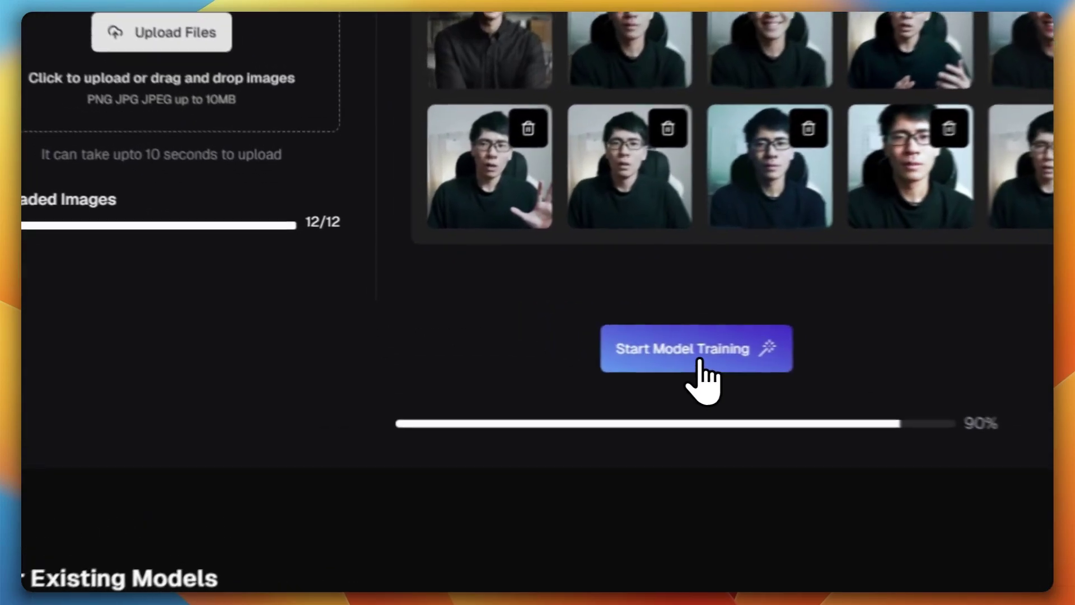
pyautogui.click(540, 330)
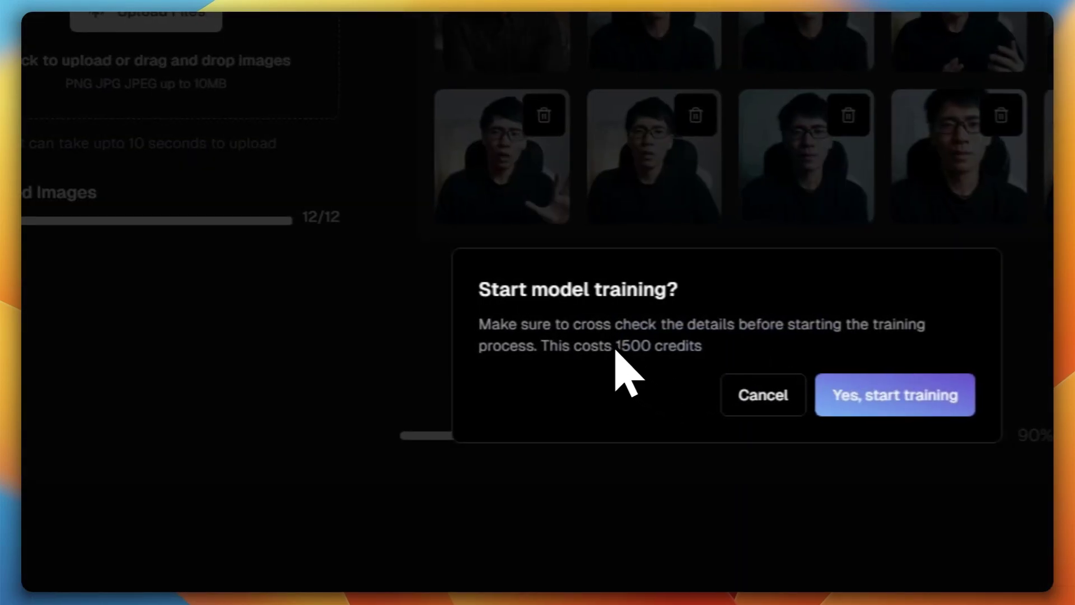
# Scroll AppSumo's PhotoGPT AI listing to the tier table's monthly credits, models-per-month and presets rows.
pyautogui.click(255, 25)
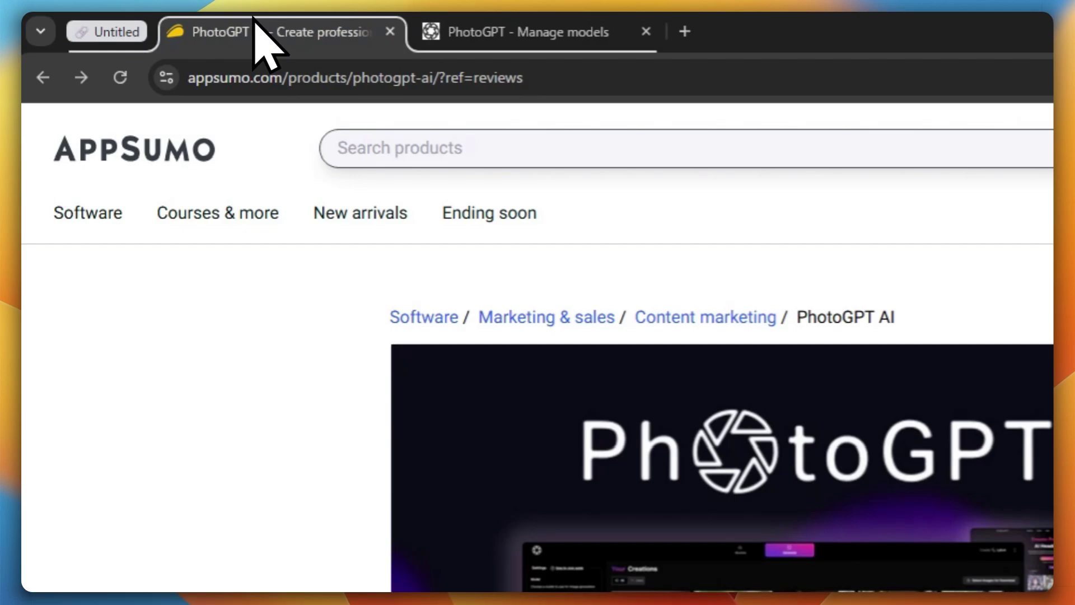
pyautogui.scroll(-10, 168, 347)
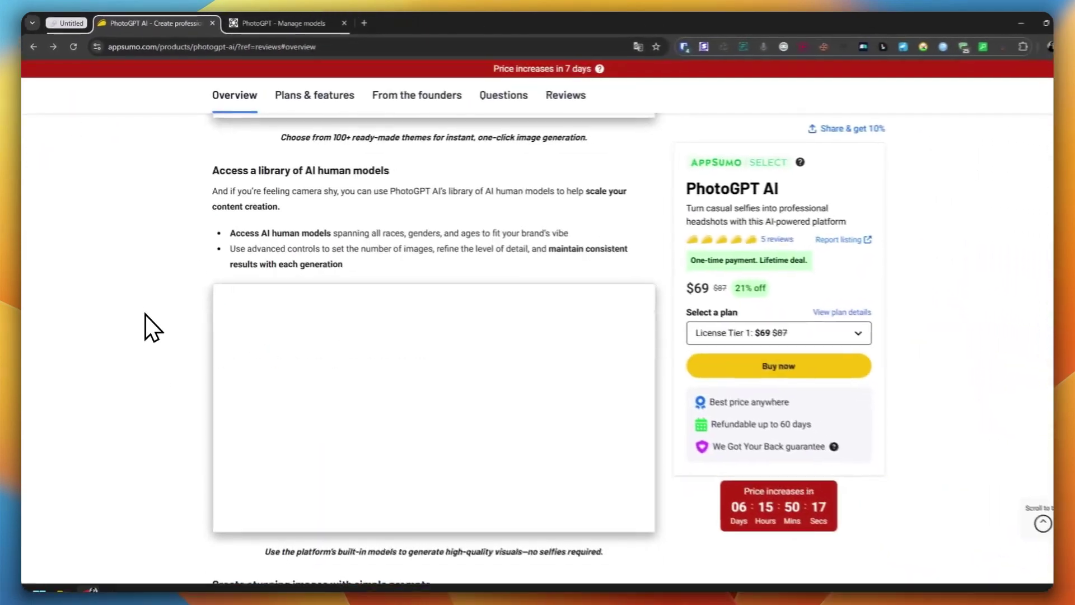
pyautogui.scroll(-10, 145, 314)
pyautogui.moveTo(278, 303); pyautogui.dragTo(445, 263)
pyautogui.scroll(-2, 457, 299)
pyautogui.scroll(3, 501, 280)
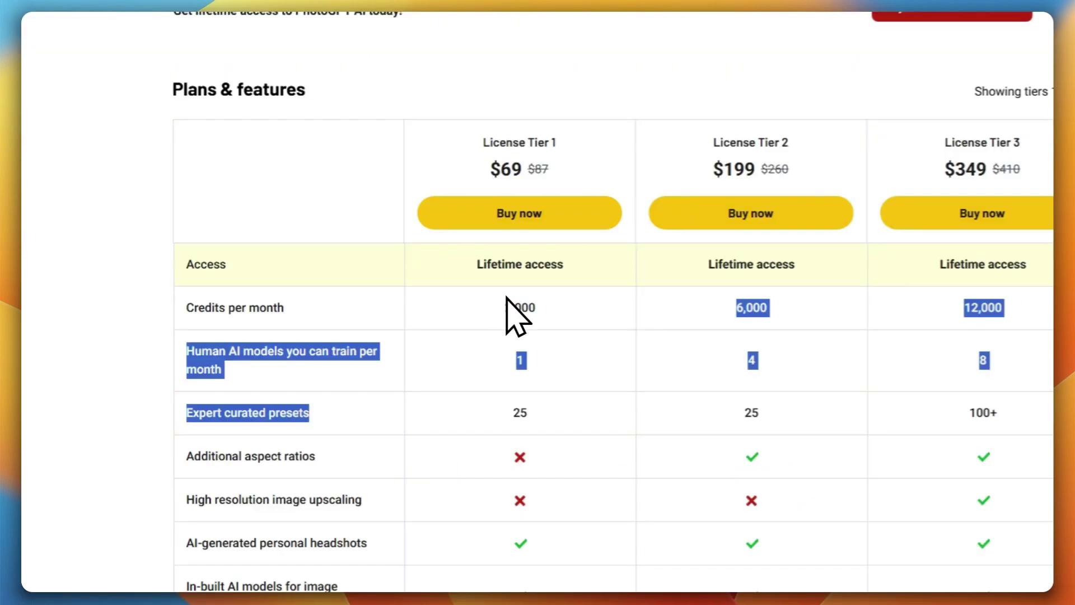
pyautogui.click(537, 321)
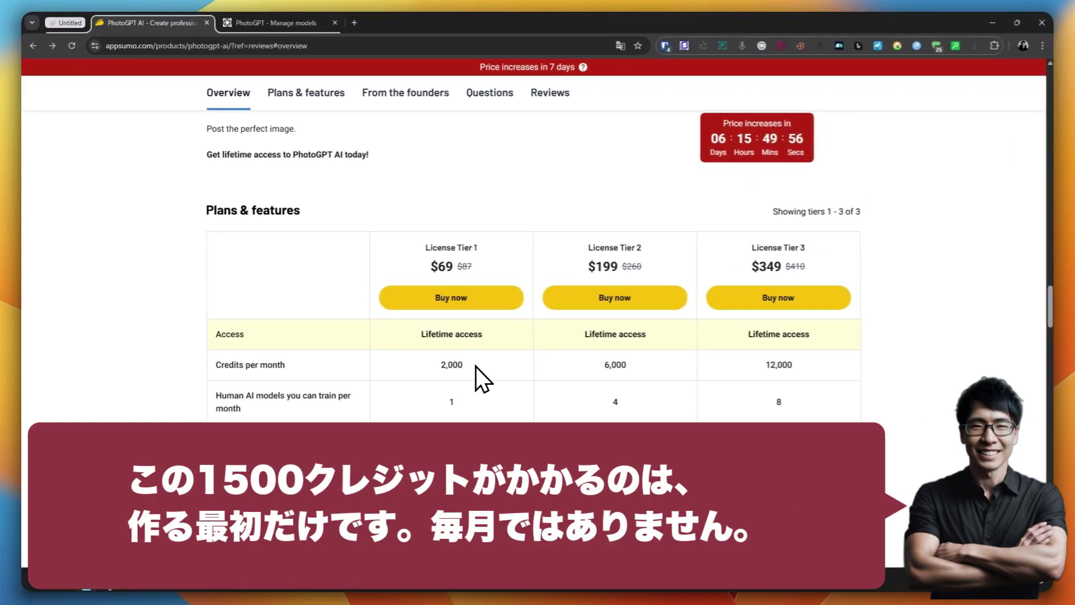
# Confirm 'Yes, start training' on the Manage models page and scroll the model list.
pyautogui.click(230, 22)
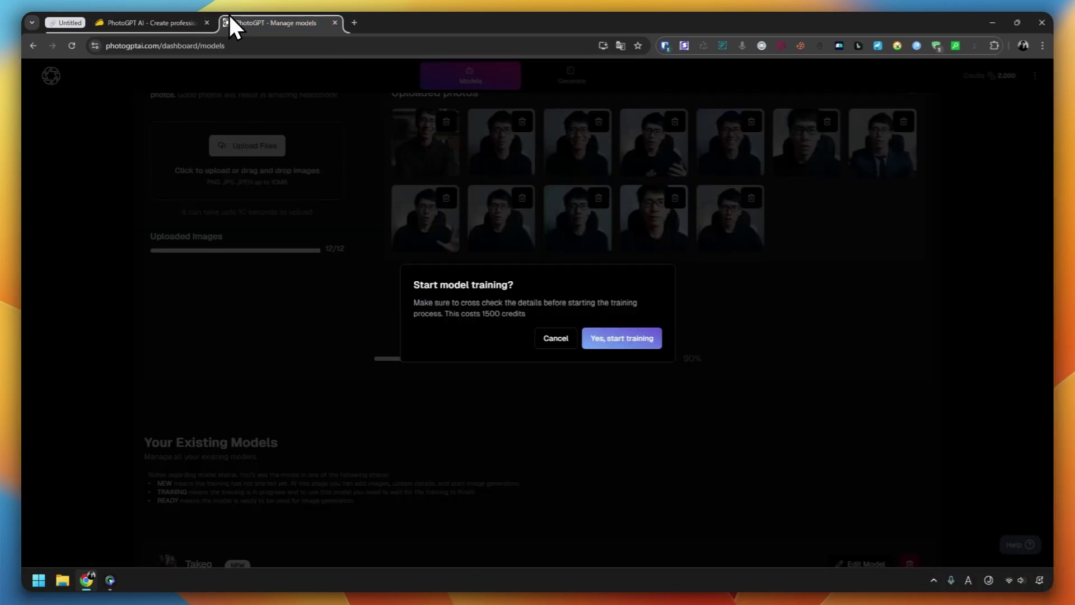
pyautogui.click(623, 338)
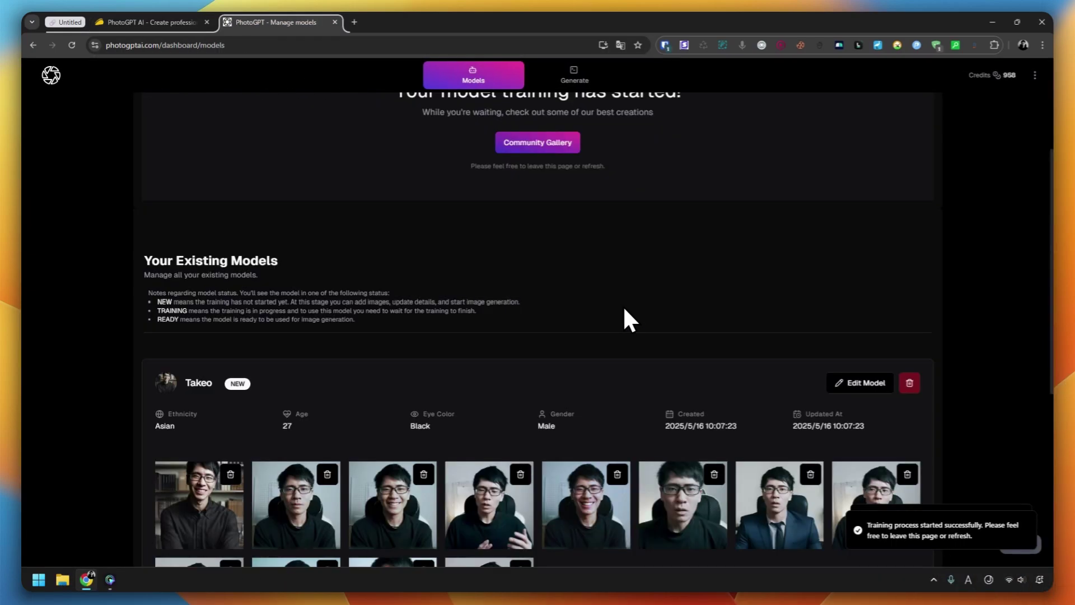
pyautogui.scroll(-4, 618, 306)
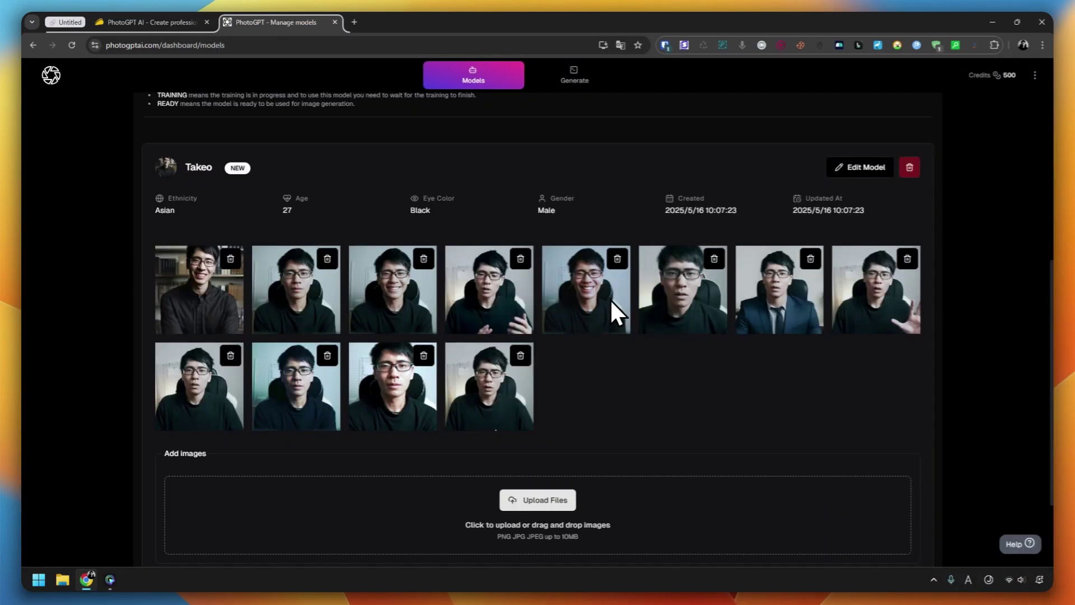
pyautogui.scroll(-2, 613, 304)
pyautogui.scroll(8, 610, 298)
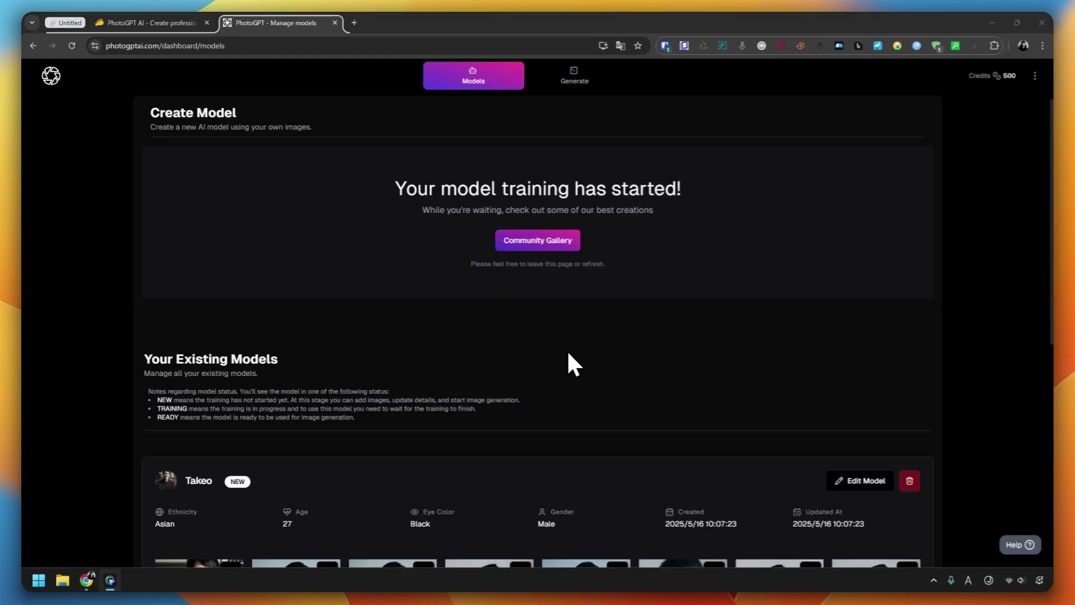
pyautogui.scroll(-6, 271, 209)
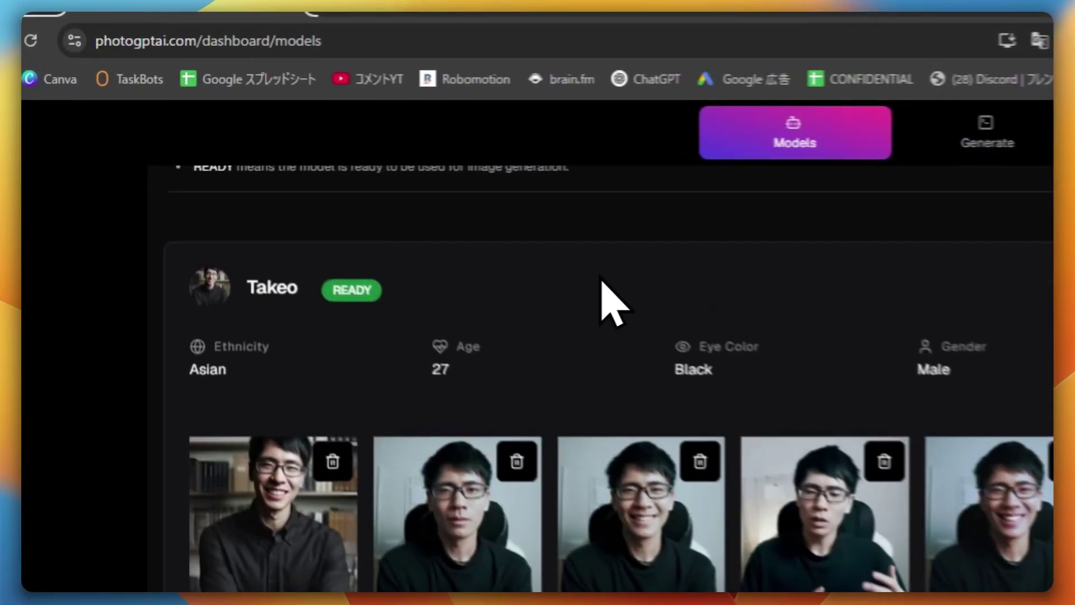
# Open the Generate page and browse the café, business-suit and gym portraits in Your Creations.
pyautogui.moveTo(349, 312)
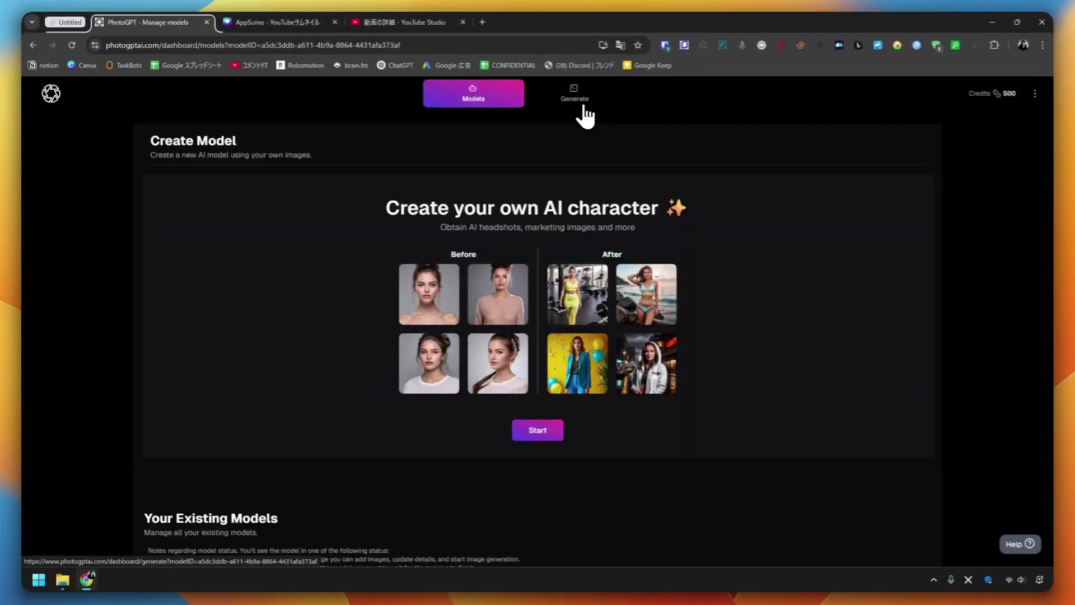
pyautogui.click(1031, 140)
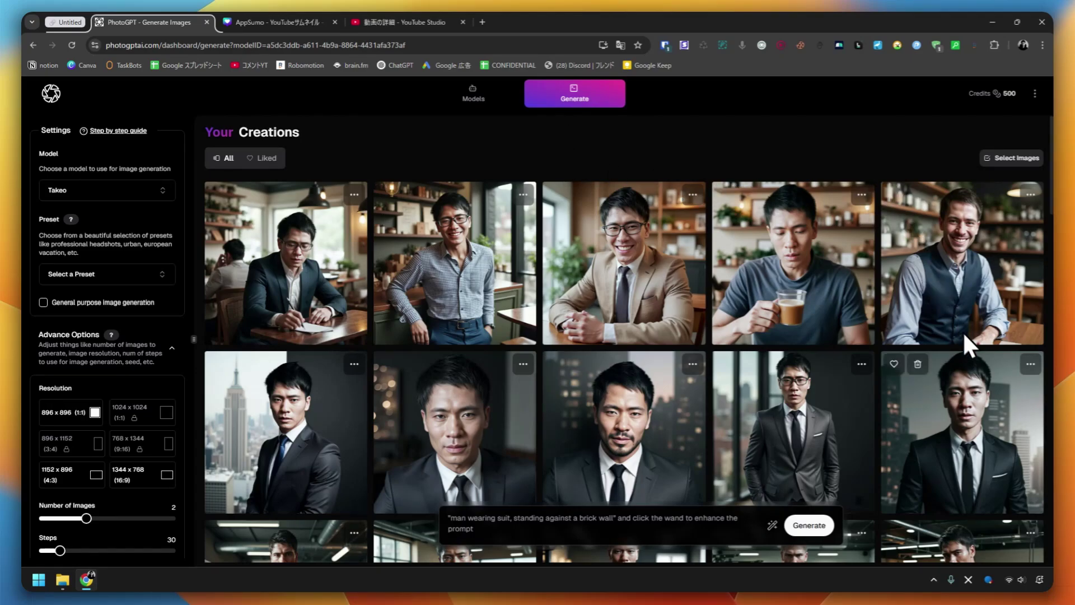
pyautogui.scroll(-4, 630, 411)
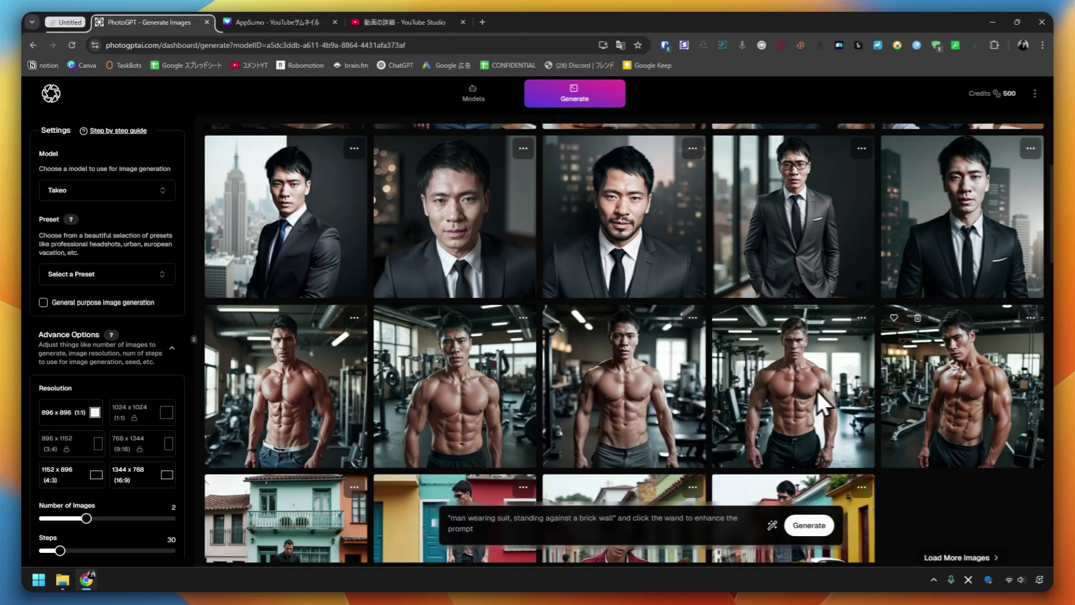
pyautogui.scroll(4, 995, 372)
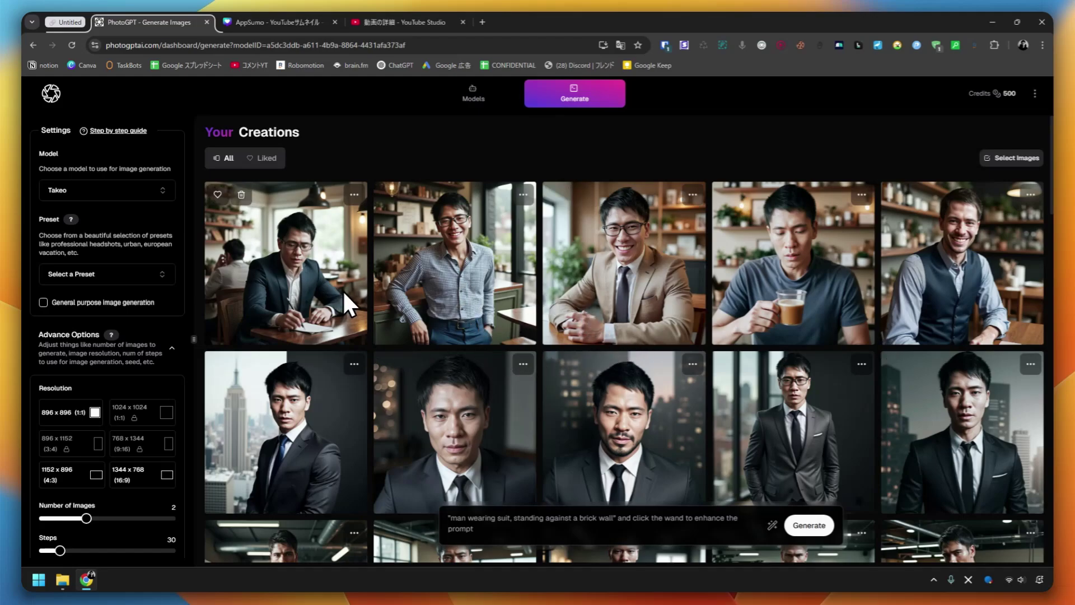
pyautogui.click(670, 327)
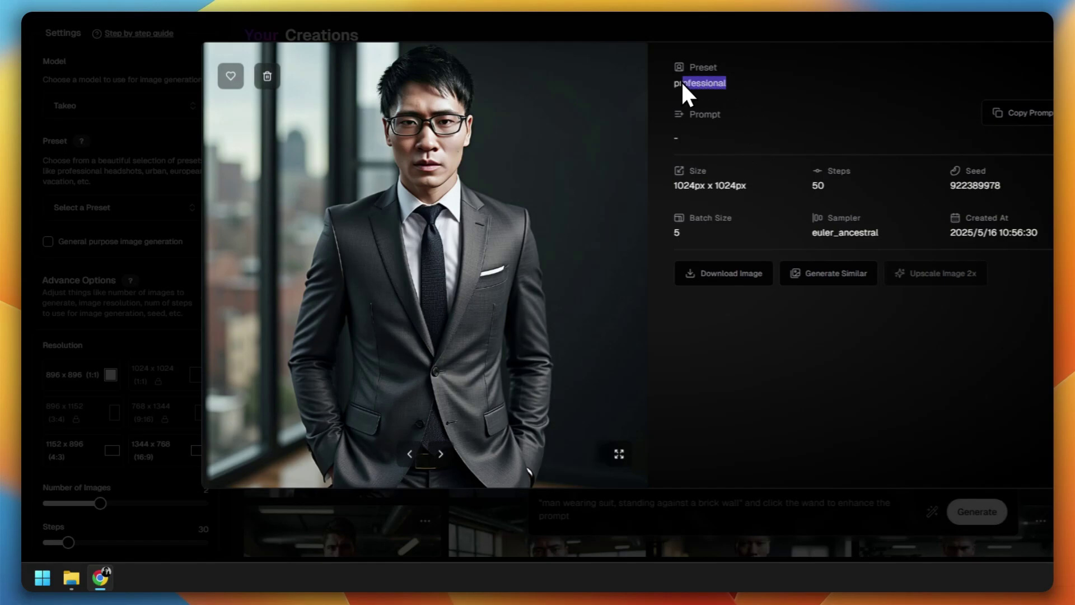
pyautogui.moveTo(681, 80); pyautogui.dragTo(671, 82)
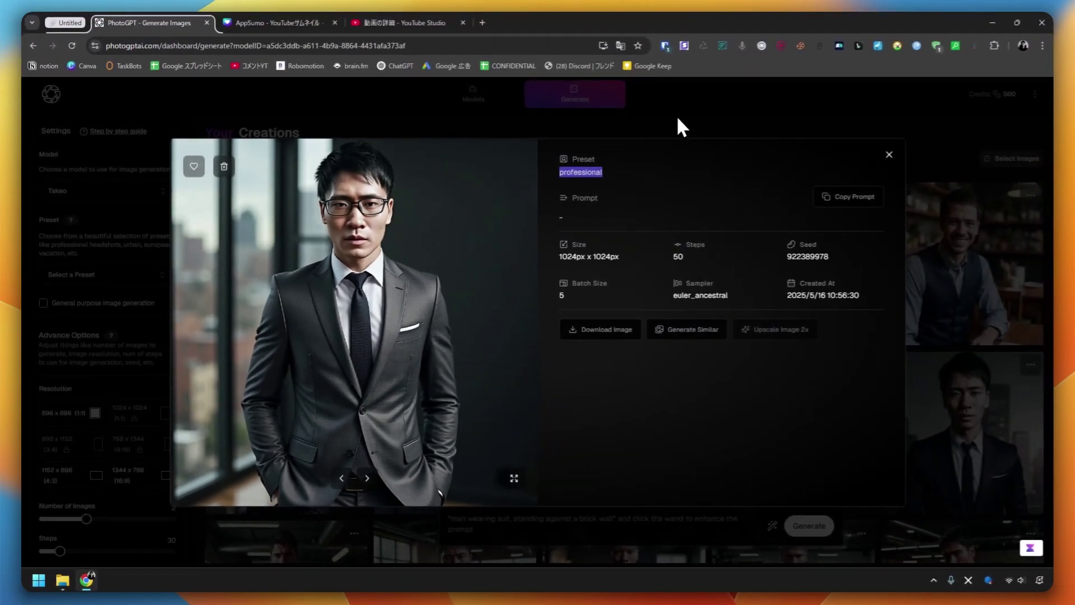
pyautogui.click(677, 116)
pyautogui.moveTo(492, 218)
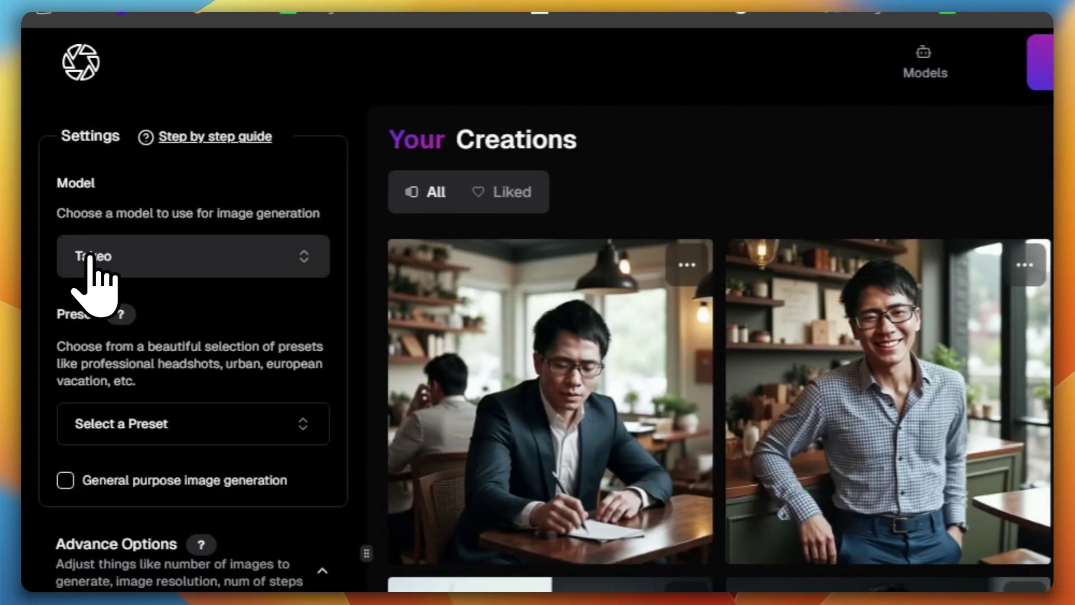
# Expand the Select a Preset dropdown, scroll its styles, and bring up Chrome's translate options.
pyautogui.click(129, 417)
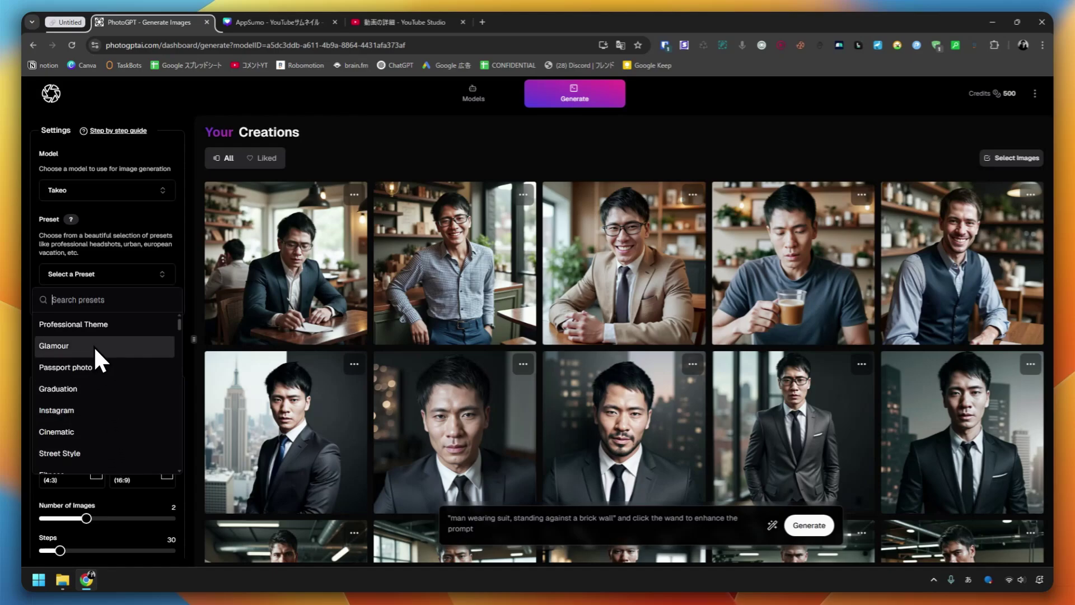
pyautogui.scroll(-3, 93, 345)
pyautogui.click(620, 45)
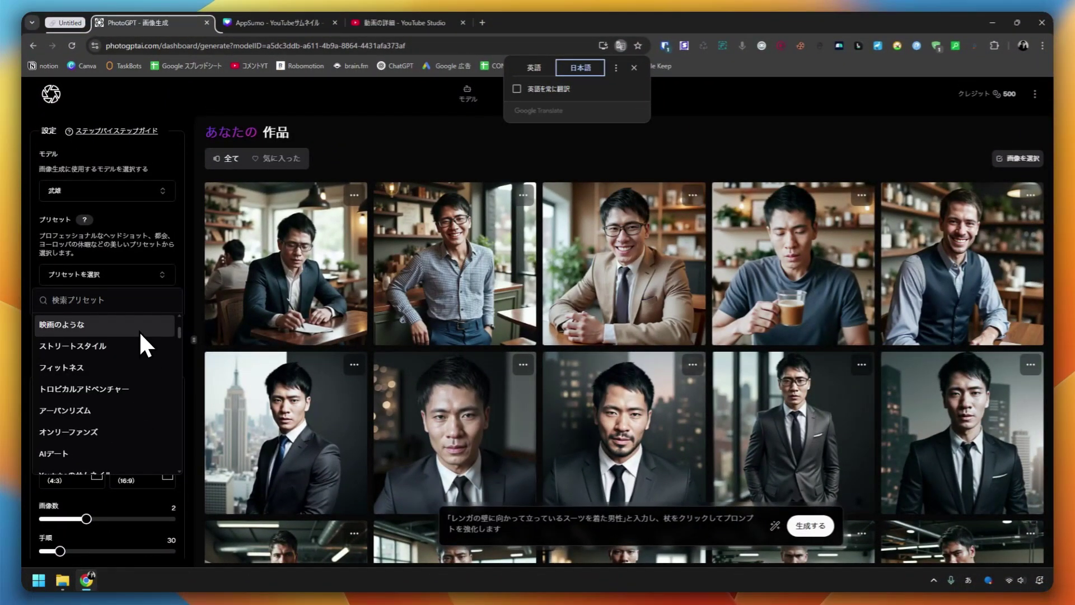
# Scroll through the translated preset list, including サムライテーマ, ゾンビの黙示録 and パスポート写真.
pyautogui.scroll(-5, 140, 334)
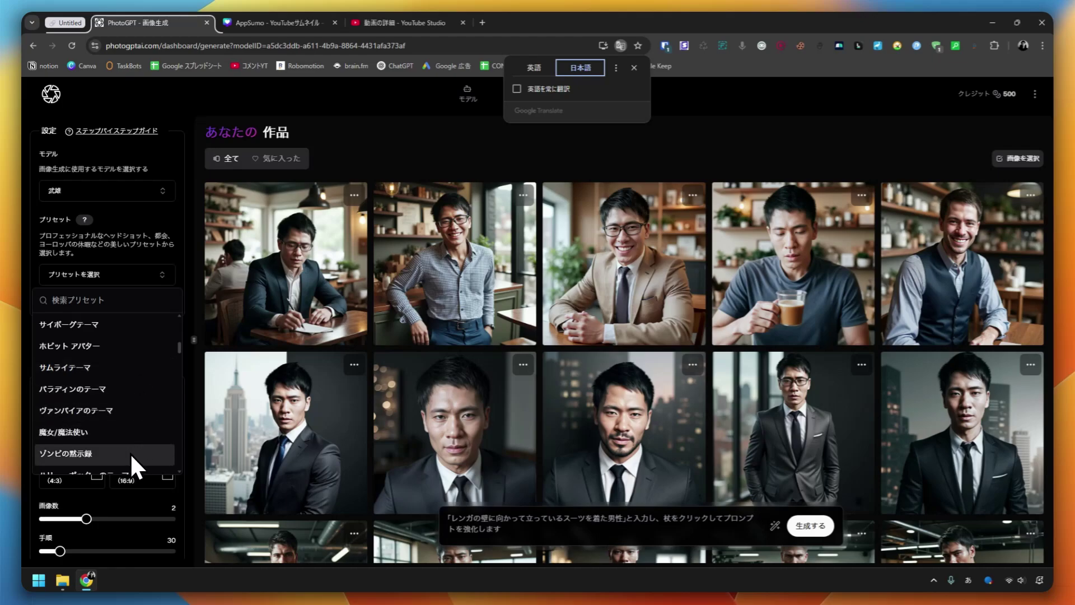
pyautogui.scroll(-5, 130, 451)
pyautogui.scroll(-5, 126, 445)
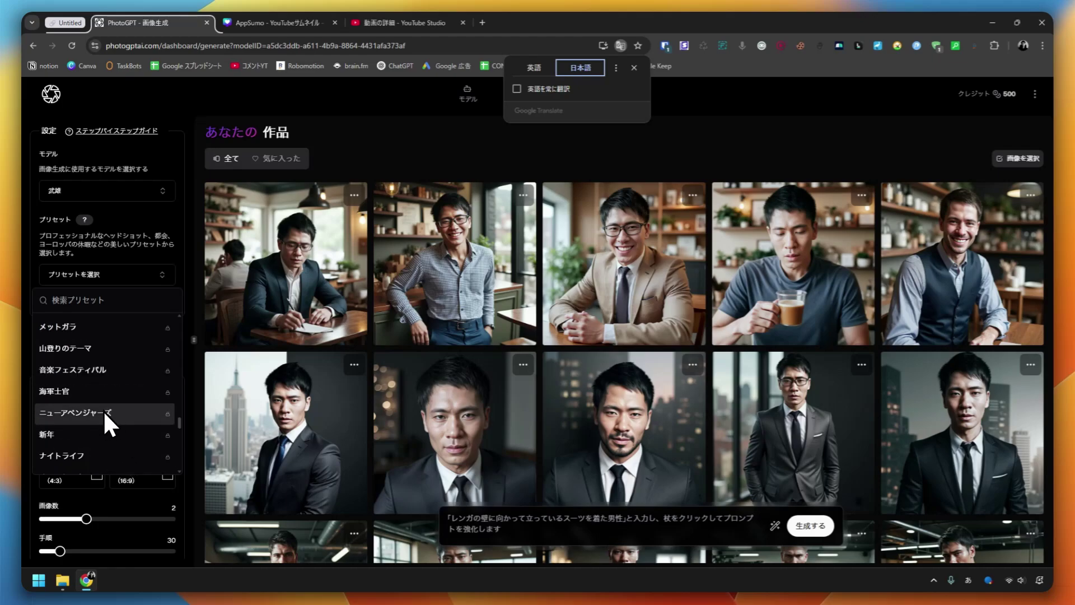
pyautogui.scroll(-5, 101, 426)
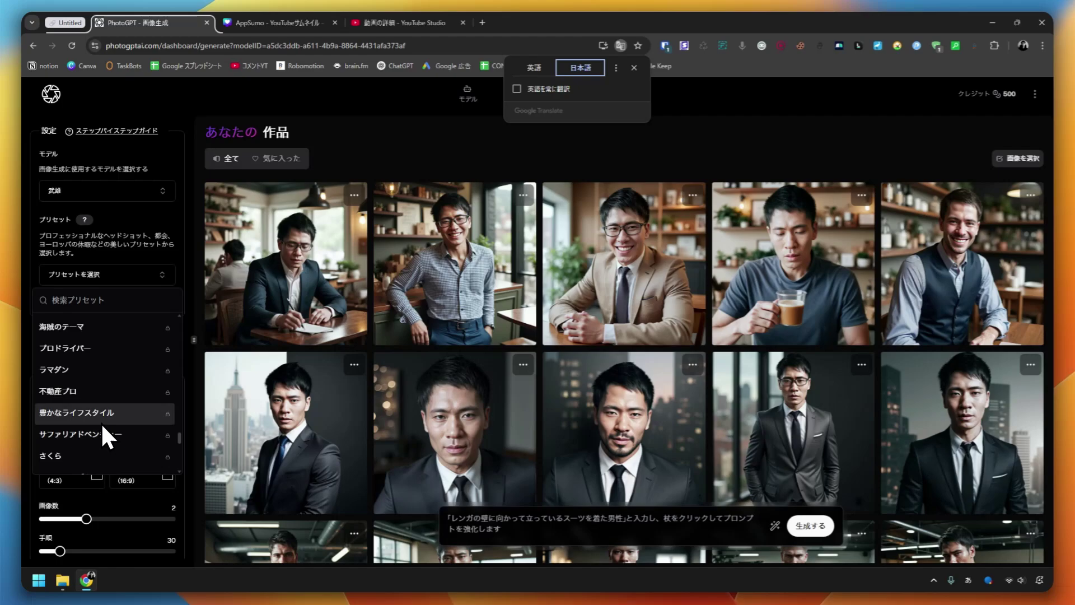
pyautogui.scroll(10, 101, 414)
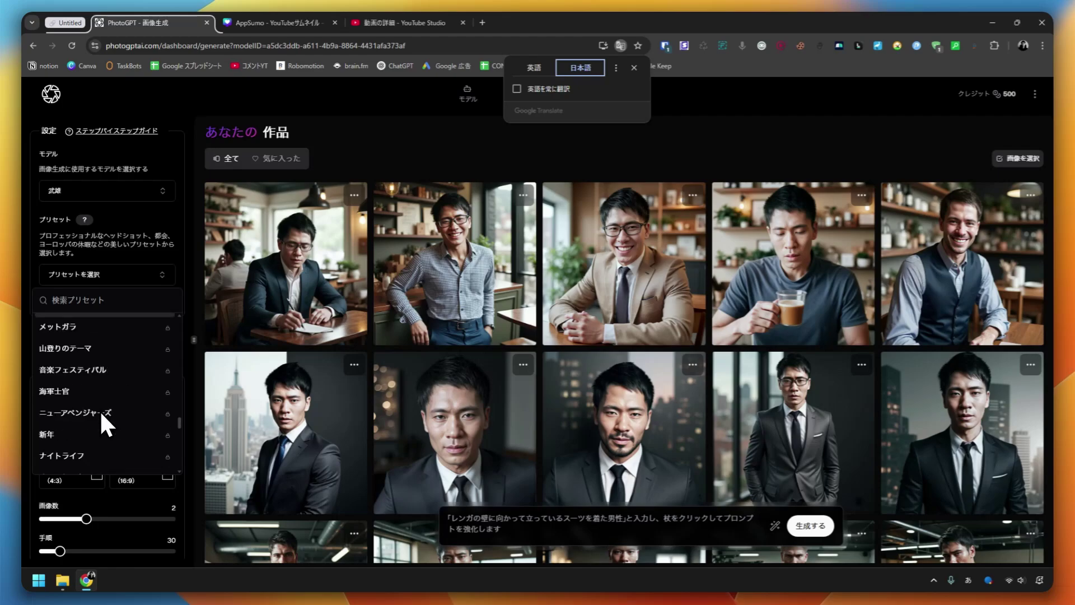
pyautogui.scroll(5, 99, 414)
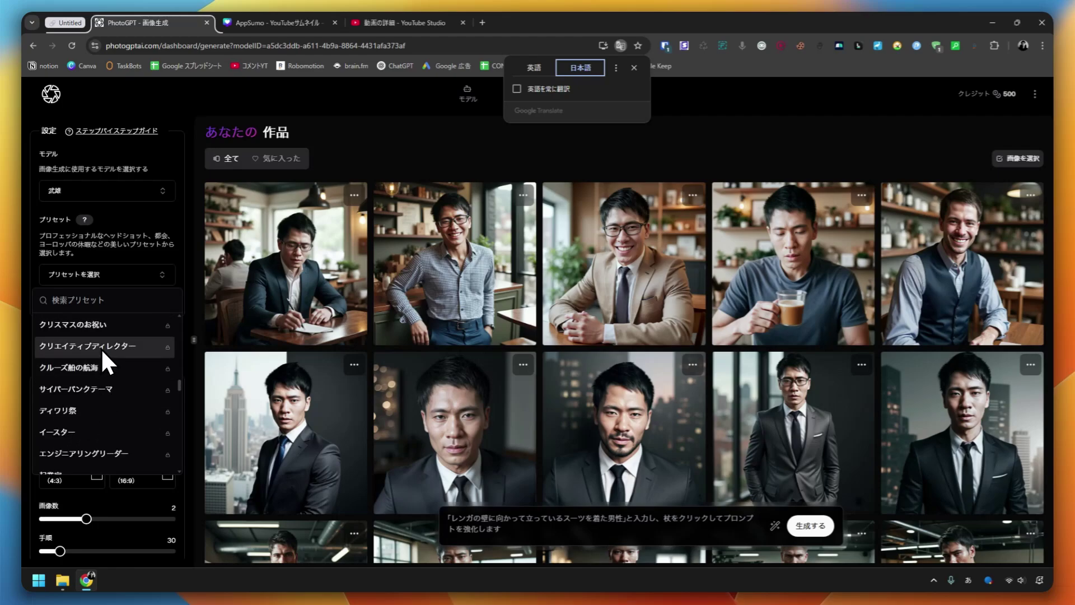
pyautogui.scroll(8, 100, 349)
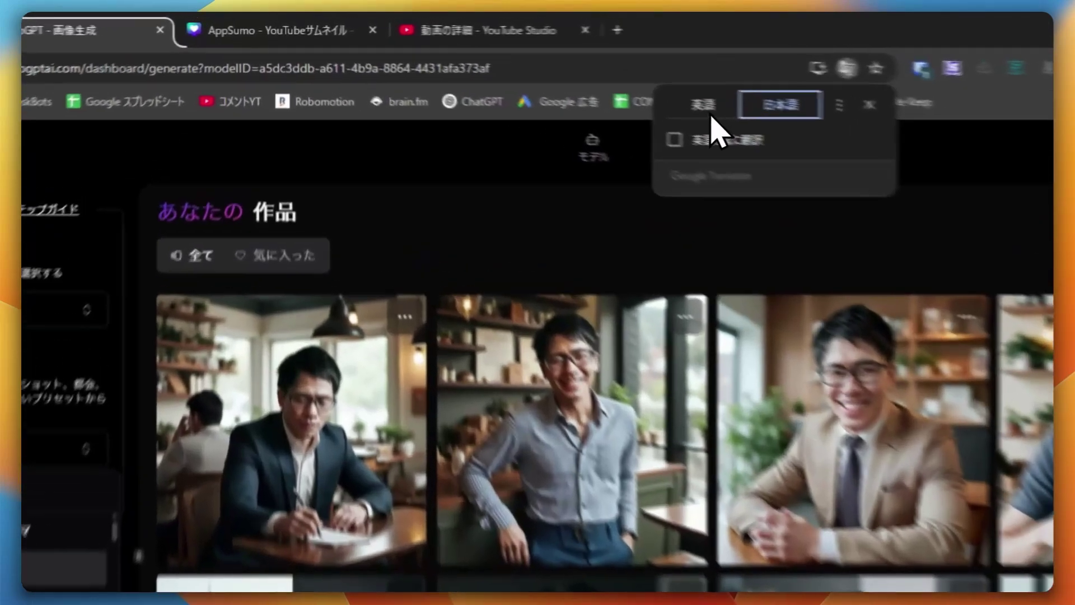
# Restore the page to English, pick Professional Theme, and leave General purpose unchecked.
pyautogui.click(535, 68)
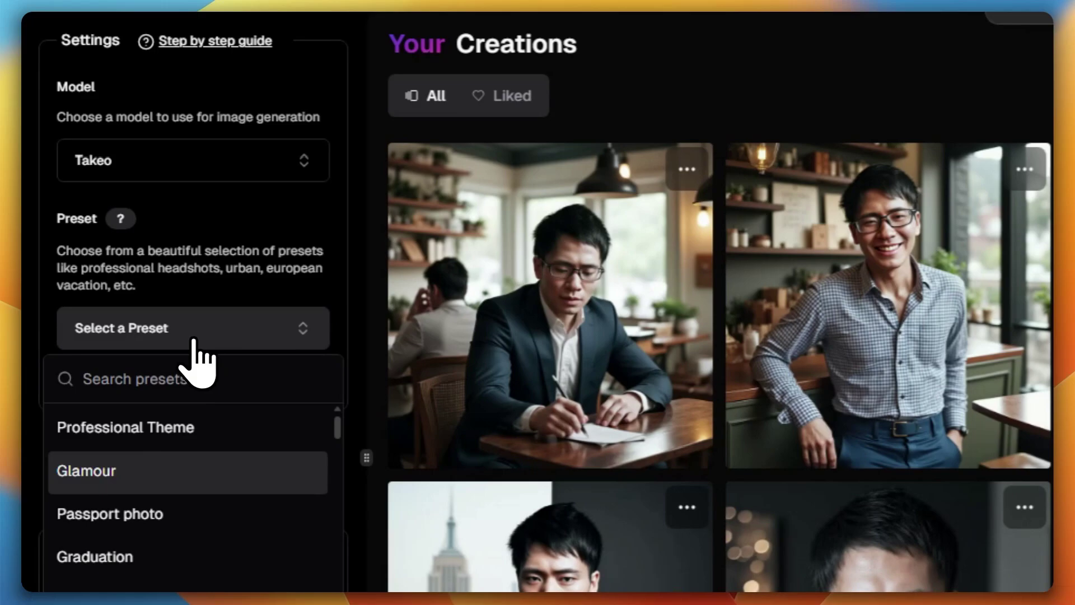
pyautogui.click(192, 339)
pyautogui.click(174, 343)
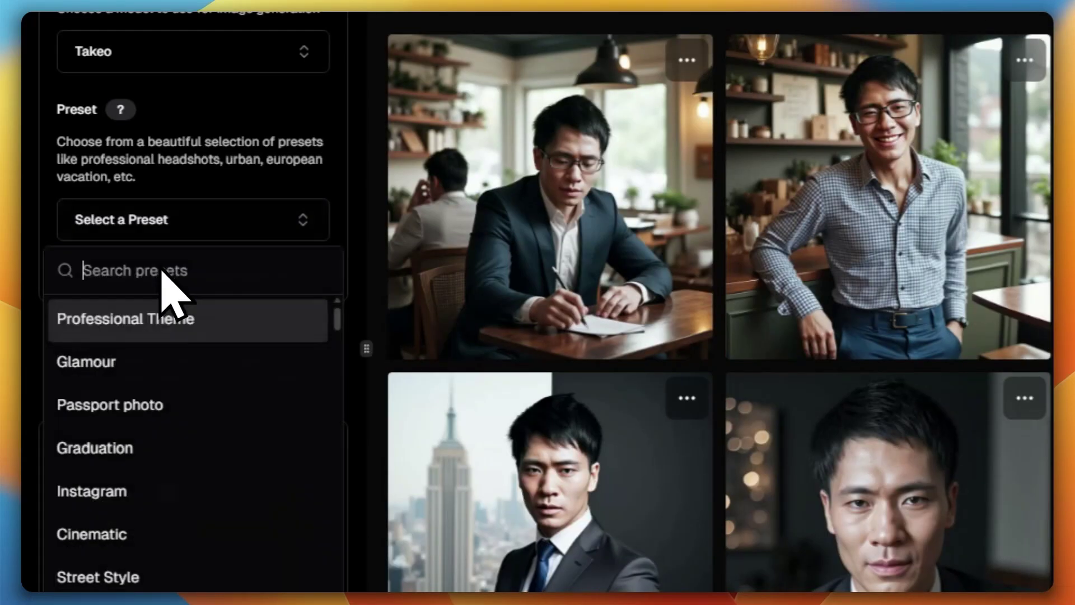
pyautogui.click(151, 330)
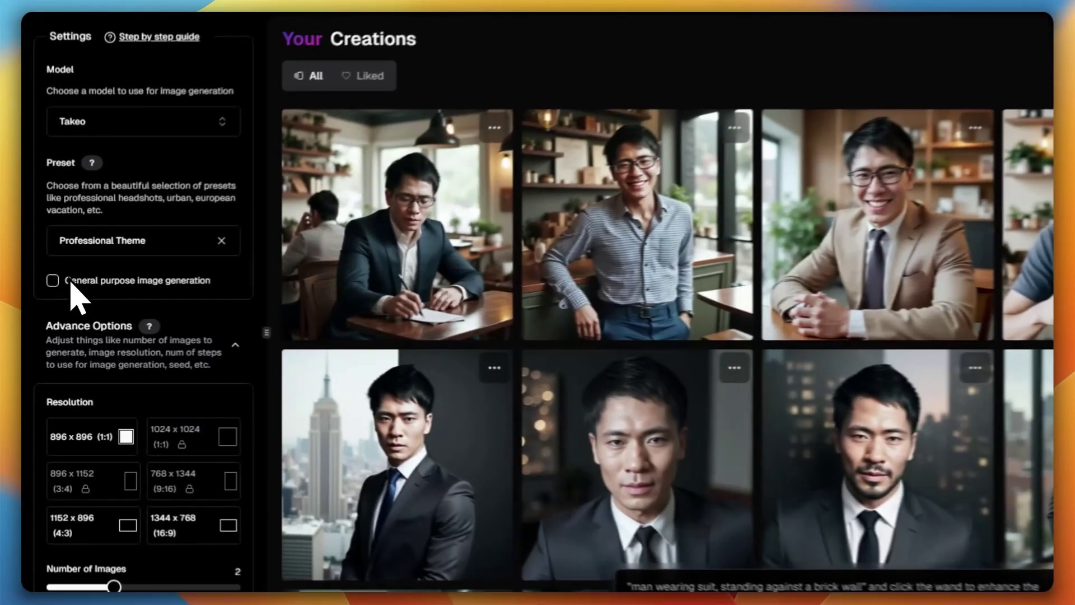
pyautogui.click(72, 303)
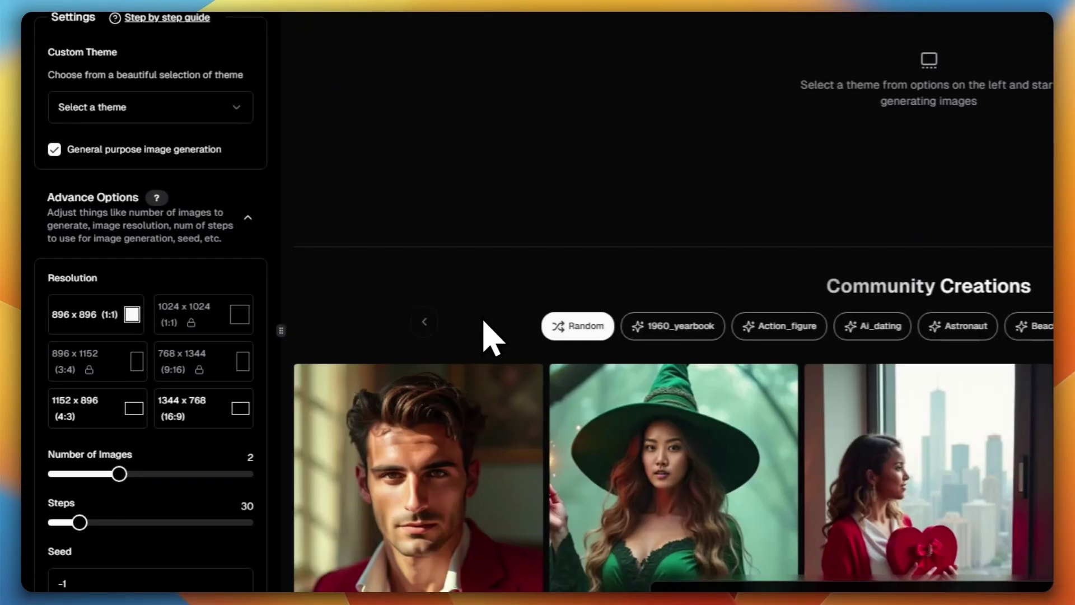
pyautogui.scroll(-5, 426, 330)
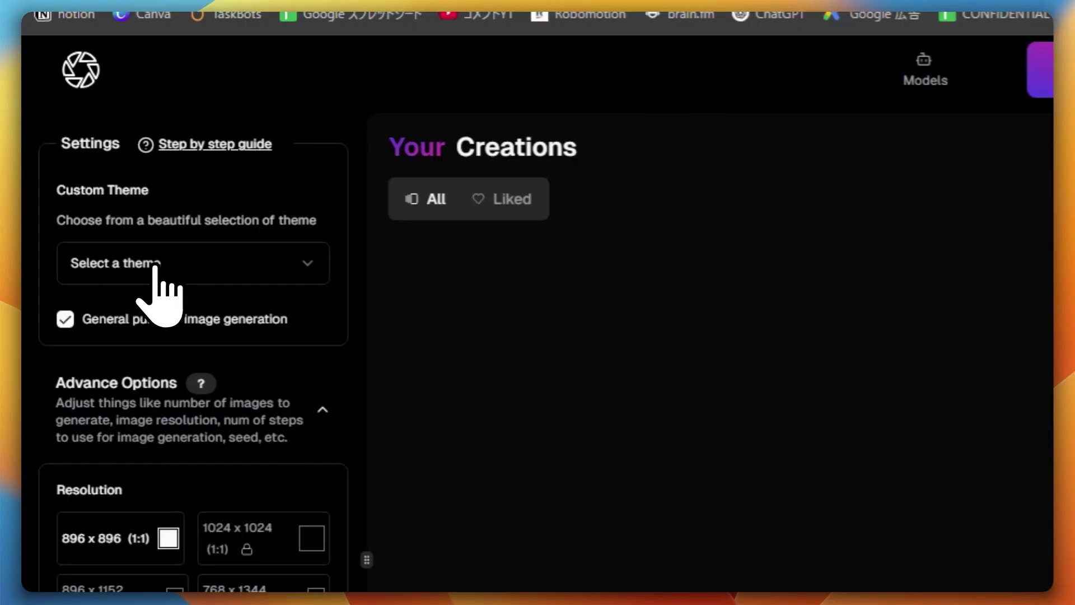
pyautogui.click(107, 321)
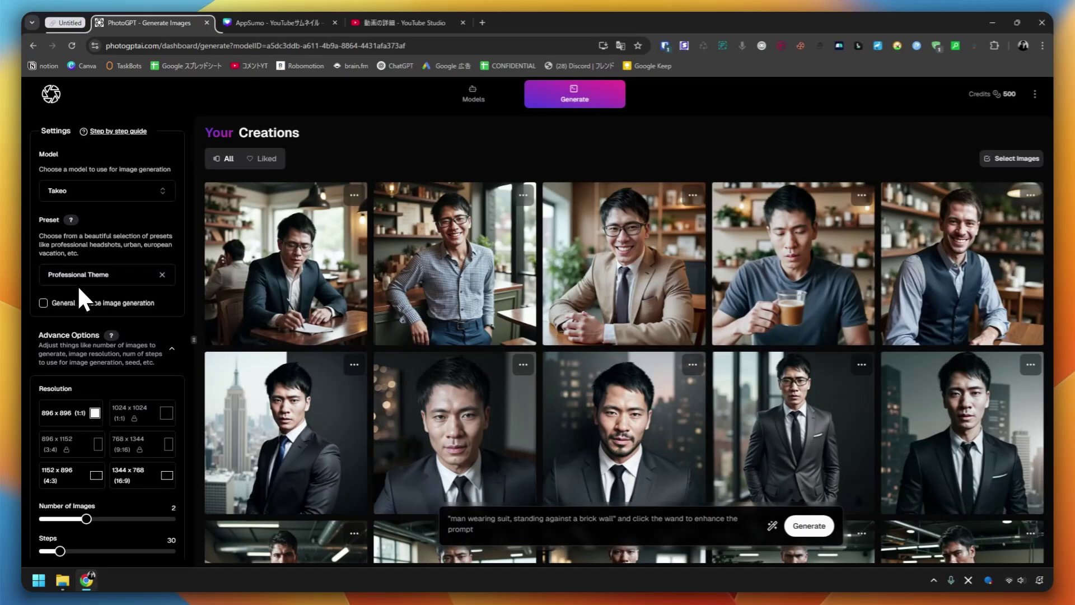
# Pick the 1152 x 896 (4:3) resolution under Advance Options, keeping 2 images and 30 steps.
pyautogui.scroll(-2, 75, 292)
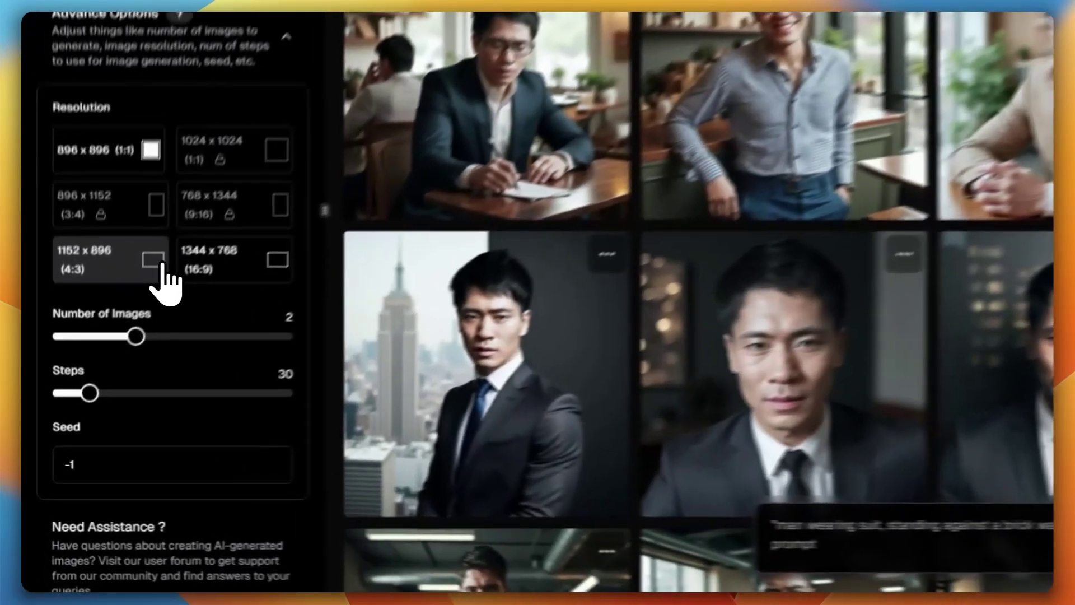
pyautogui.click(95, 371)
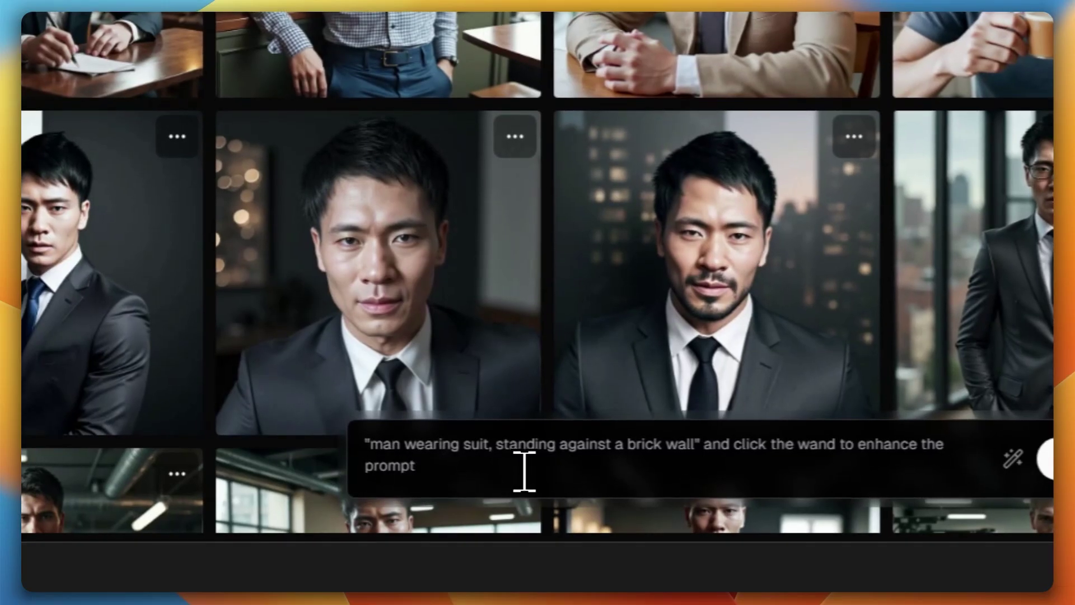
# Enhance the prompt 'スーツを着た専門家' with the magic wand and generate two charcoal-suit skyline portraits.
pyautogui.click(531, 532)
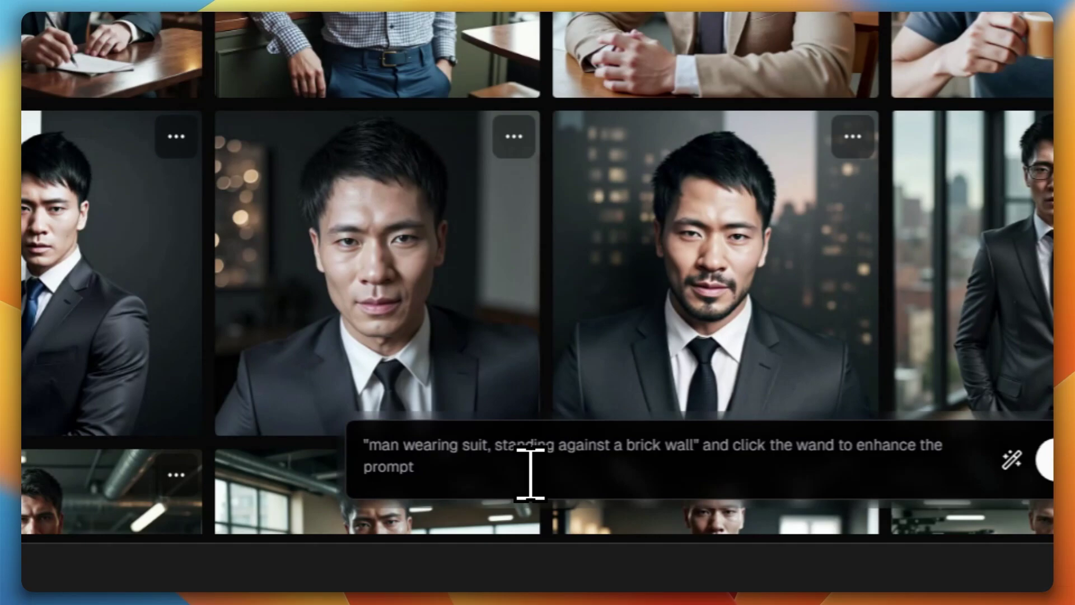
pyautogui.write('スーツを着た専門家')
pyautogui.click(1013, 458)
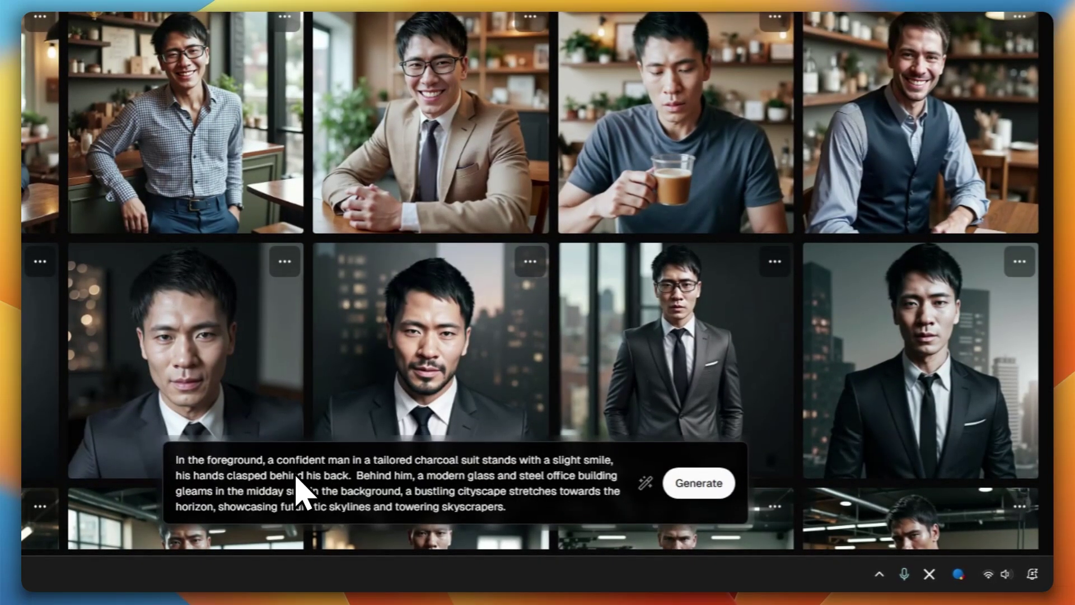
pyautogui.click(719, 493)
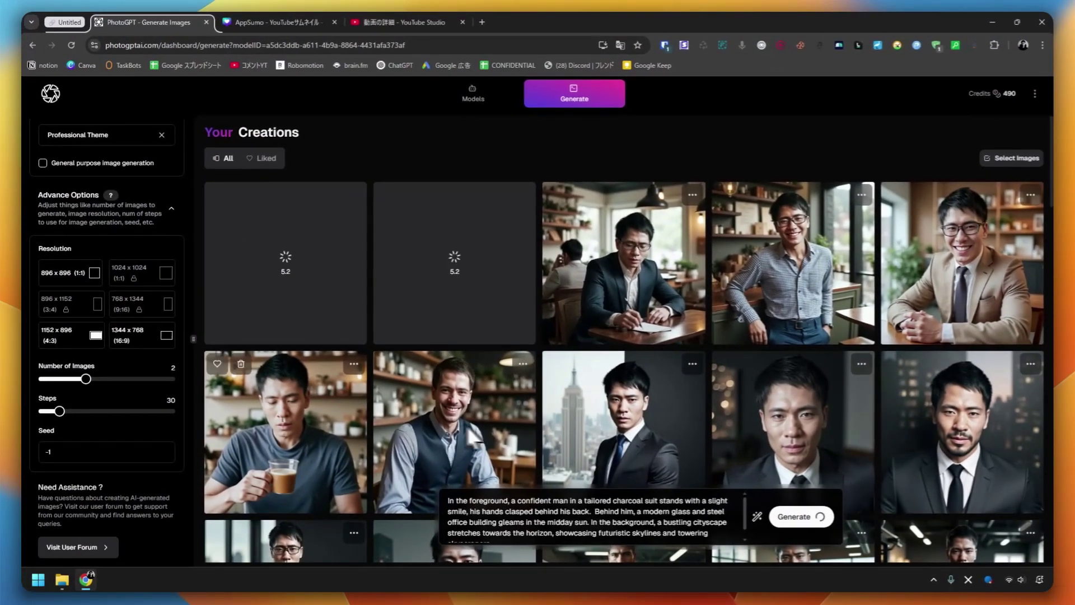
pyautogui.scroll(3, 92, 349)
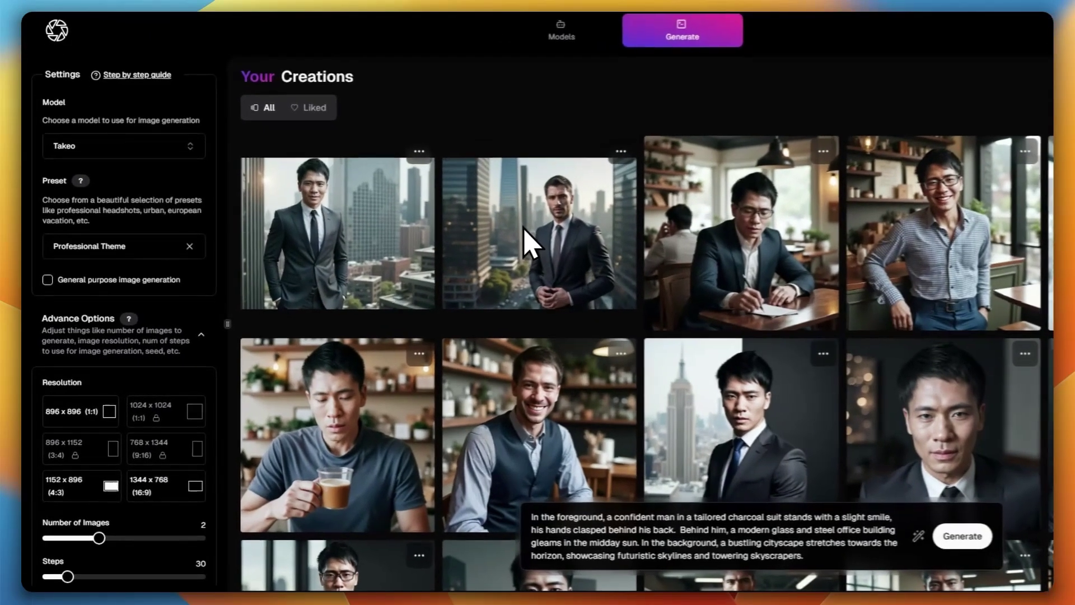
# Open the new skyline portrait's details and pick the Youtube Thumbnail preset.
pyautogui.click(436, 274)
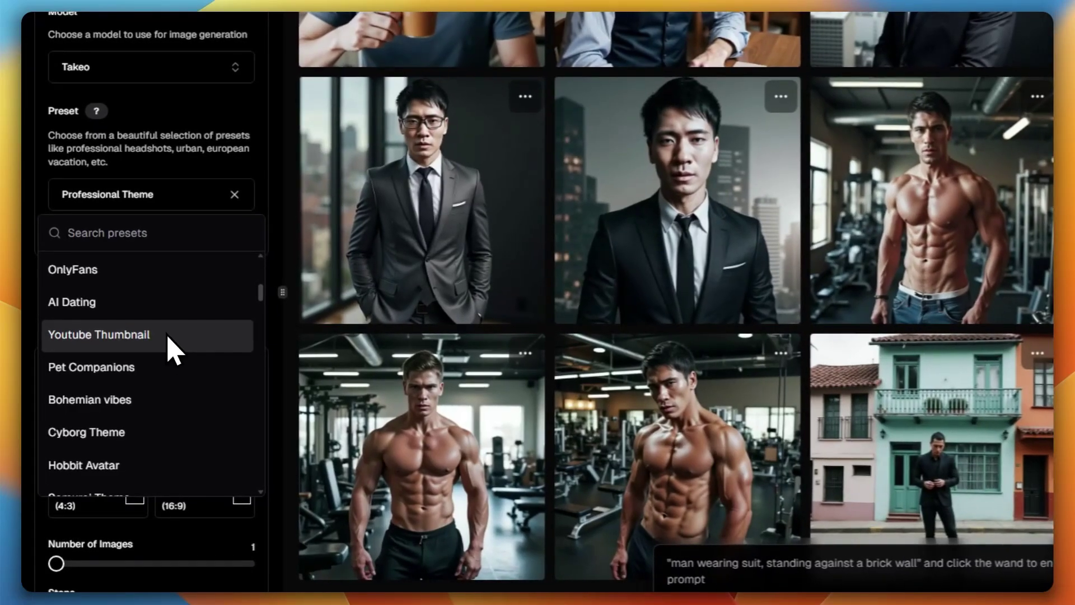
pyautogui.click(162, 336)
pyautogui.scroll(-2, 85, 504)
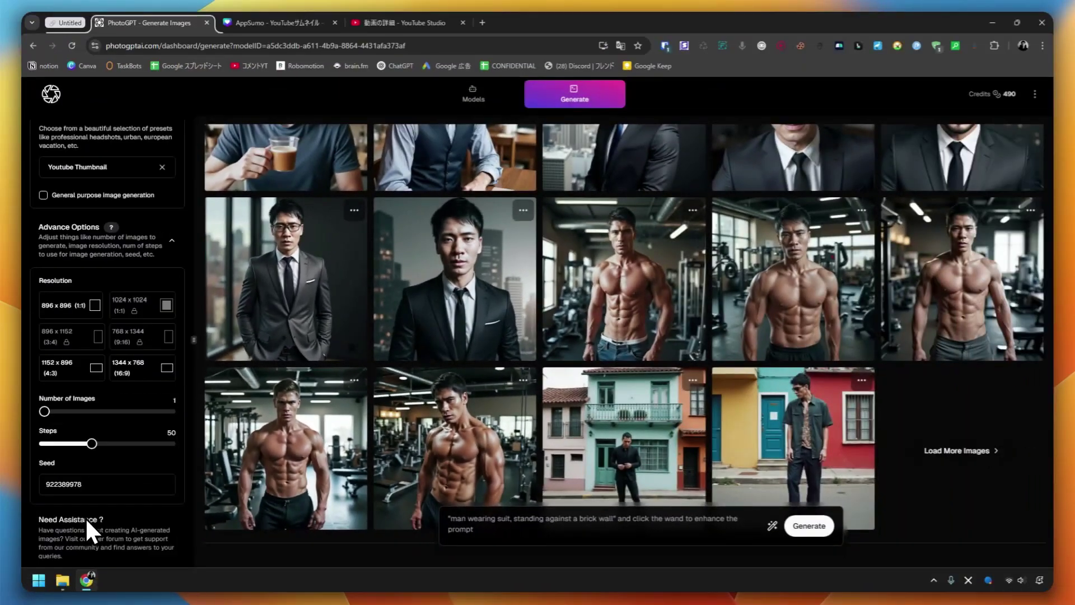
# Clear the Seed value and raise the generation Steps to 80.
pyautogui.hotkey('ctrl', 'a')
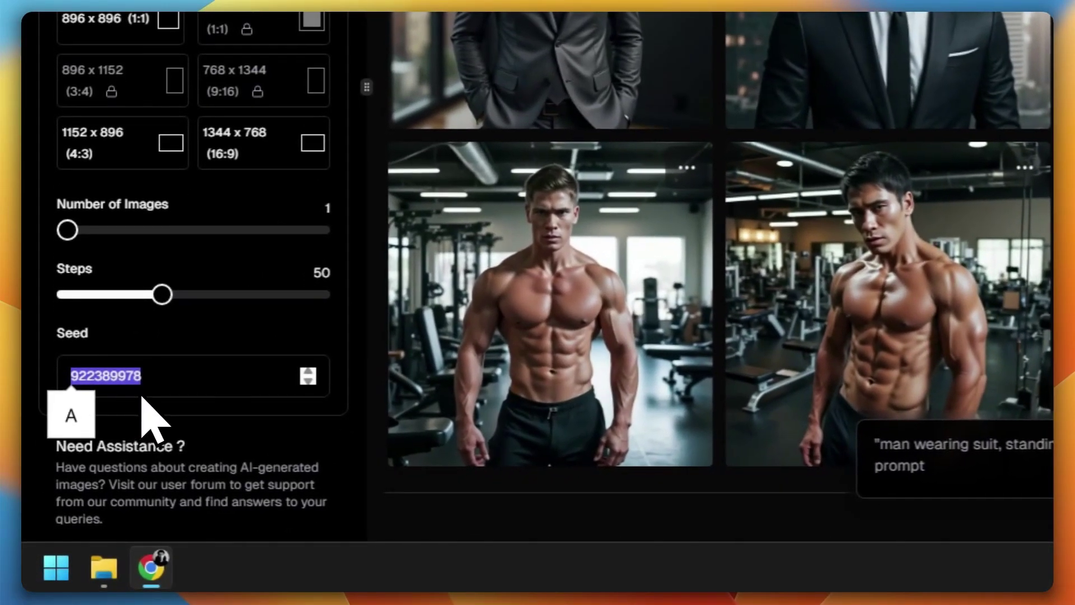
pyautogui.press('BackSpace')
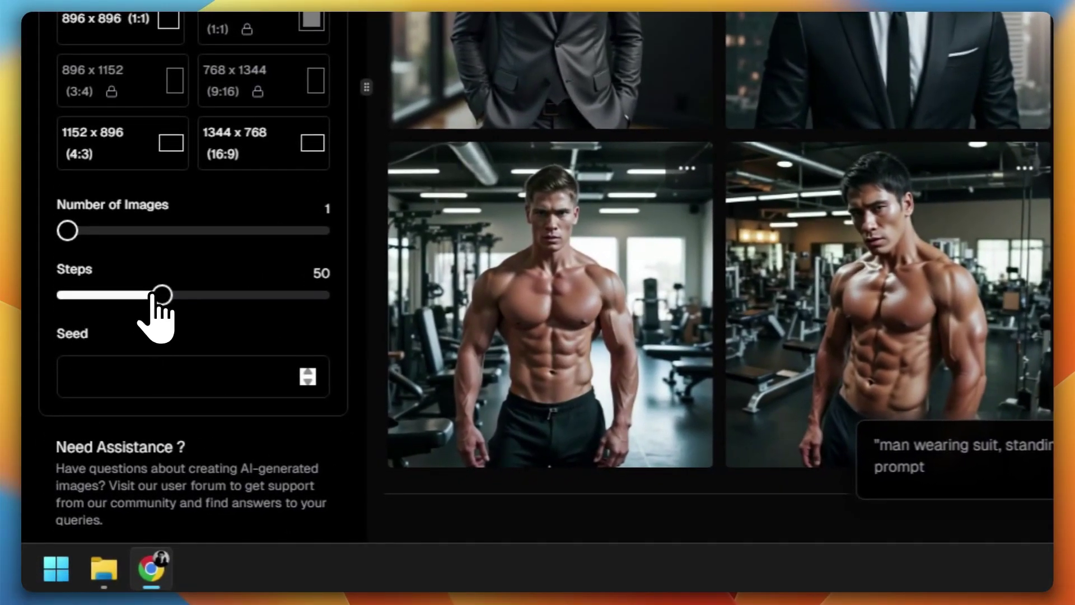
pyautogui.moveTo(147, 319); pyautogui.dragTo(242, 300)
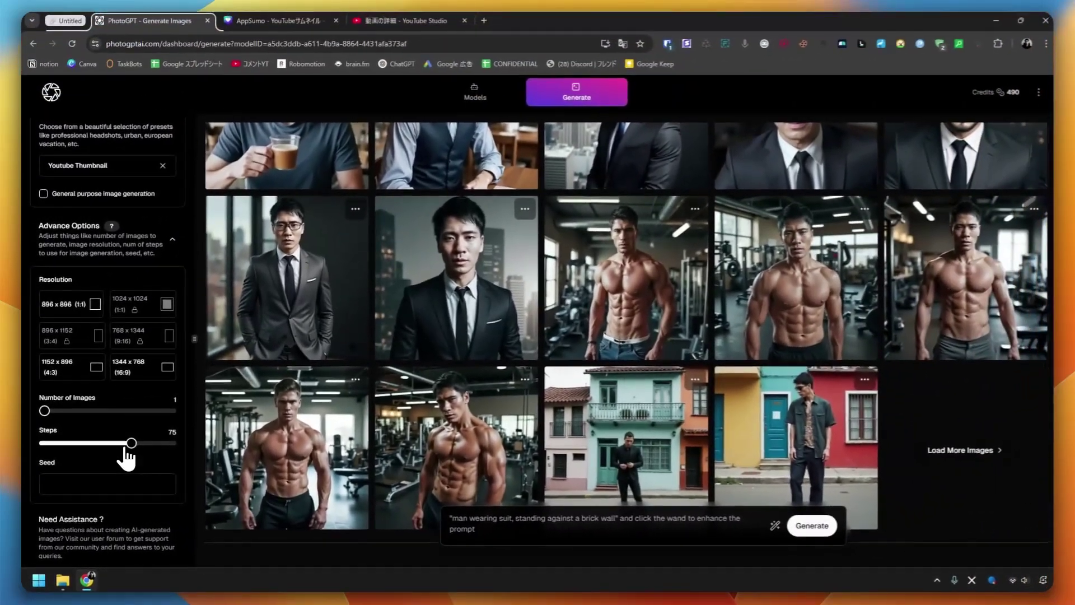
pyautogui.moveTo(124, 449); pyautogui.dragTo(148, 451)
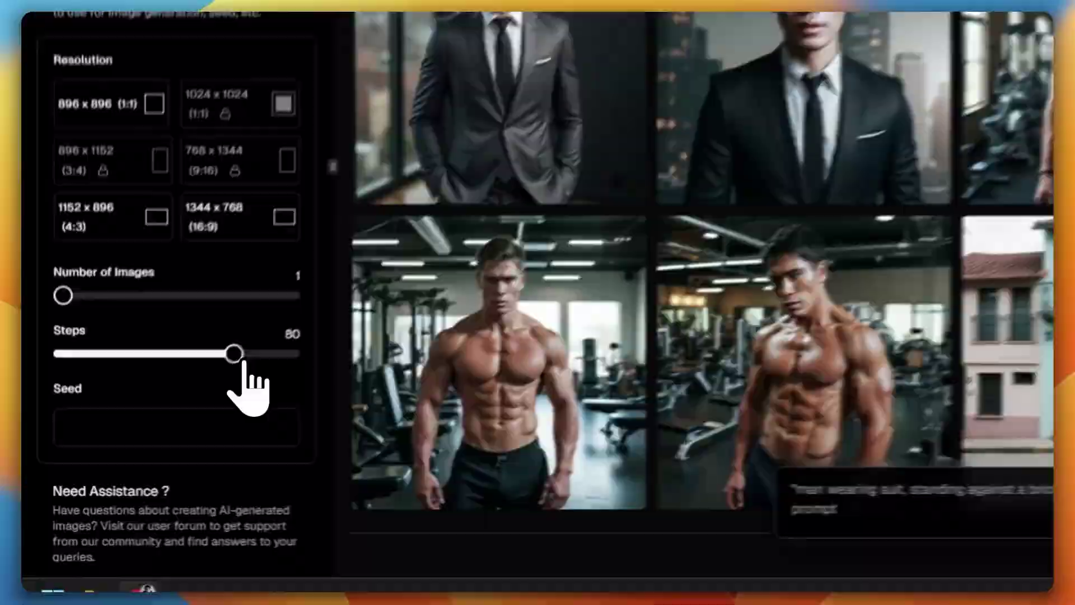
pyautogui.scroll(3, 174, 426)
pyautogui.scroll(-4, 175, 426)
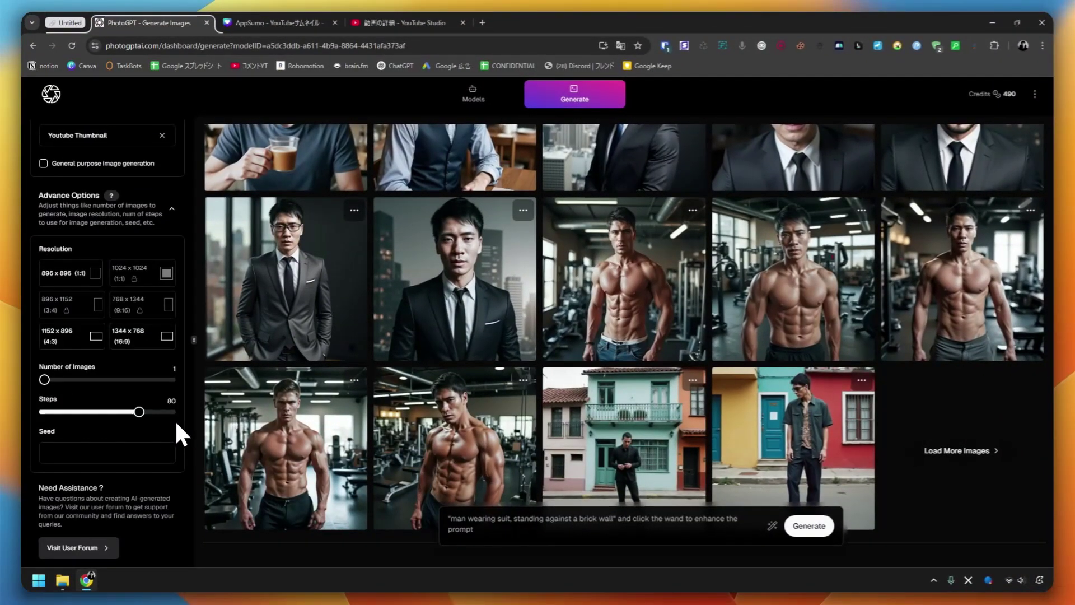
# Paste the prepared prompt for an astonished man in glasses and black T-shirt, generate, and open the result.
pyautogui.scroll(5, 117, 419)
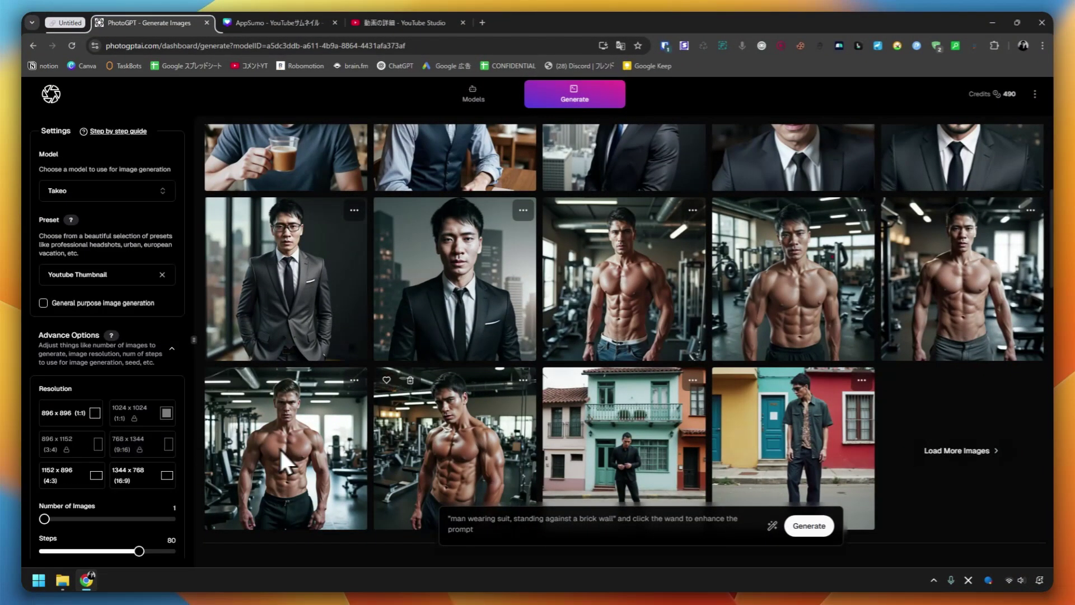
pyautogui.click(506, 520)
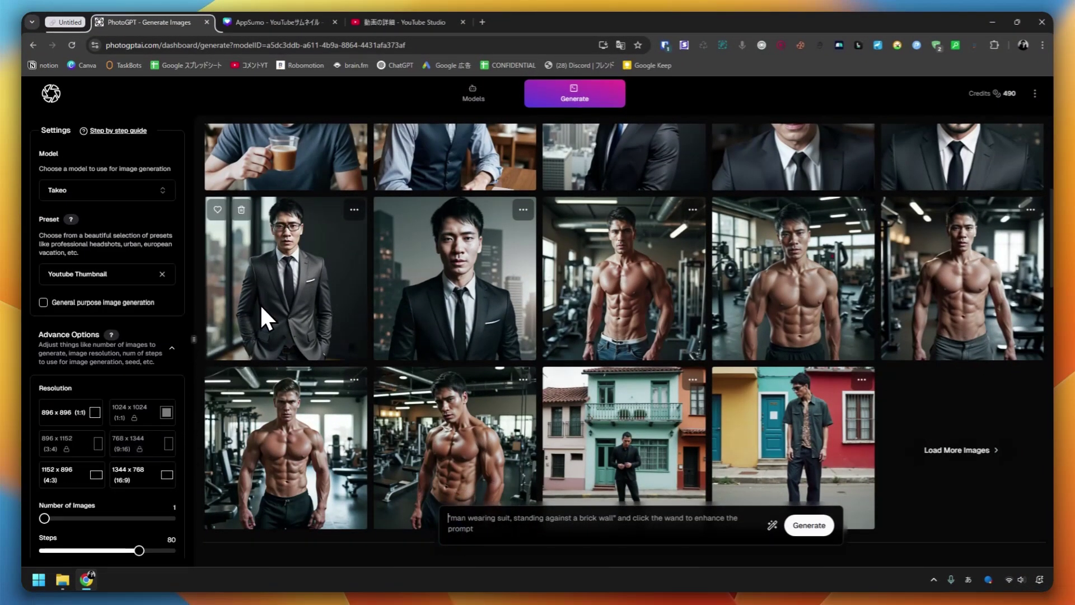
pyautogui.click(270, 22)
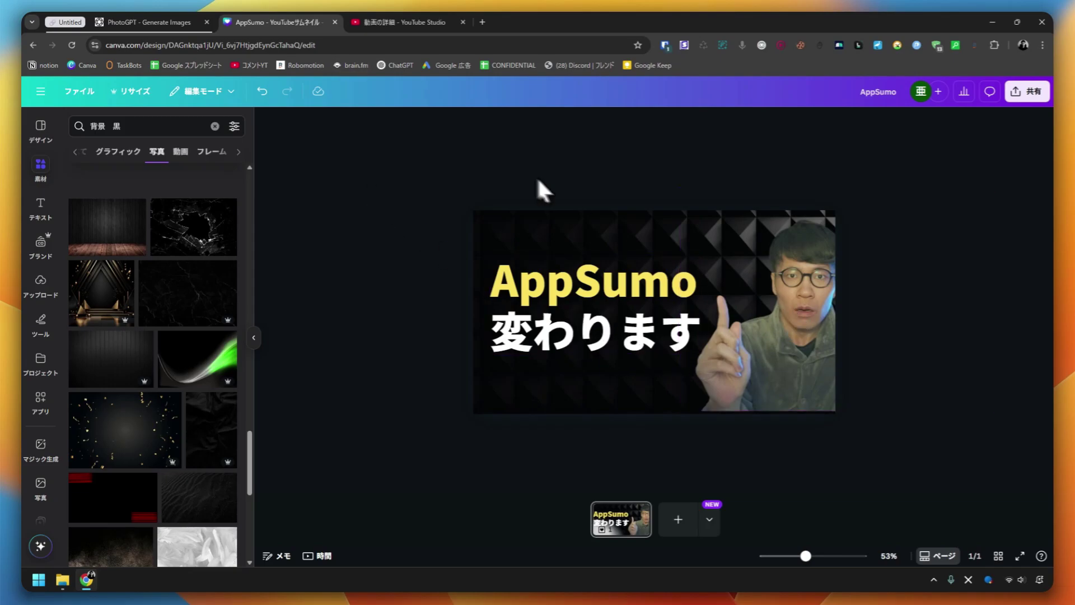
pyautogui.click(186, 21)
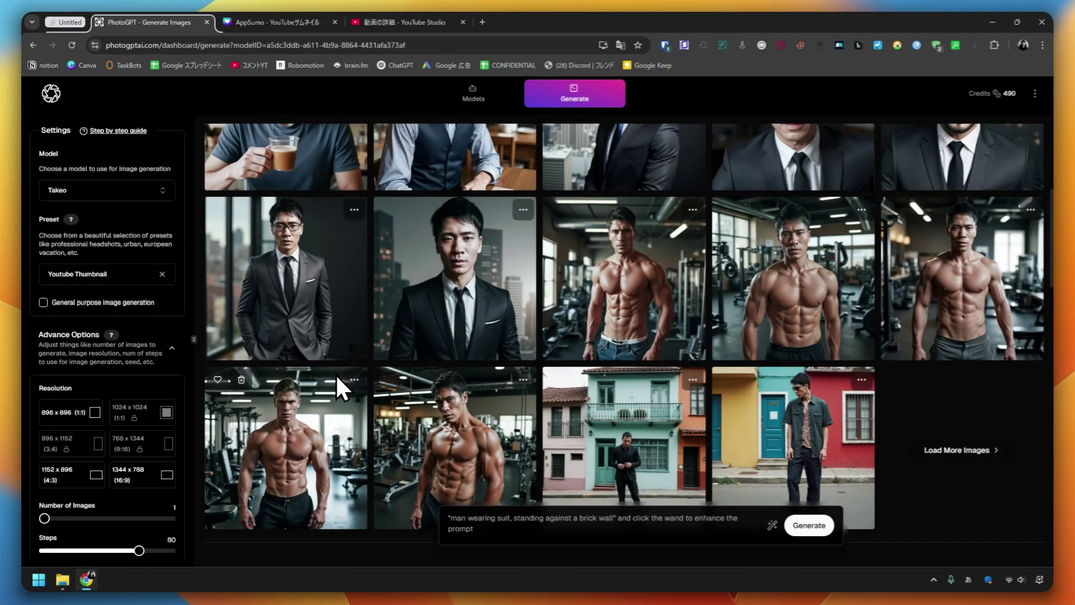
pyautogui.write('In the foreground, a man wearing black-rimmed glasses and a black T-shirt stares in wide-eyed astonishment. Behind him, a blurred cityscape stretches into the distance.')
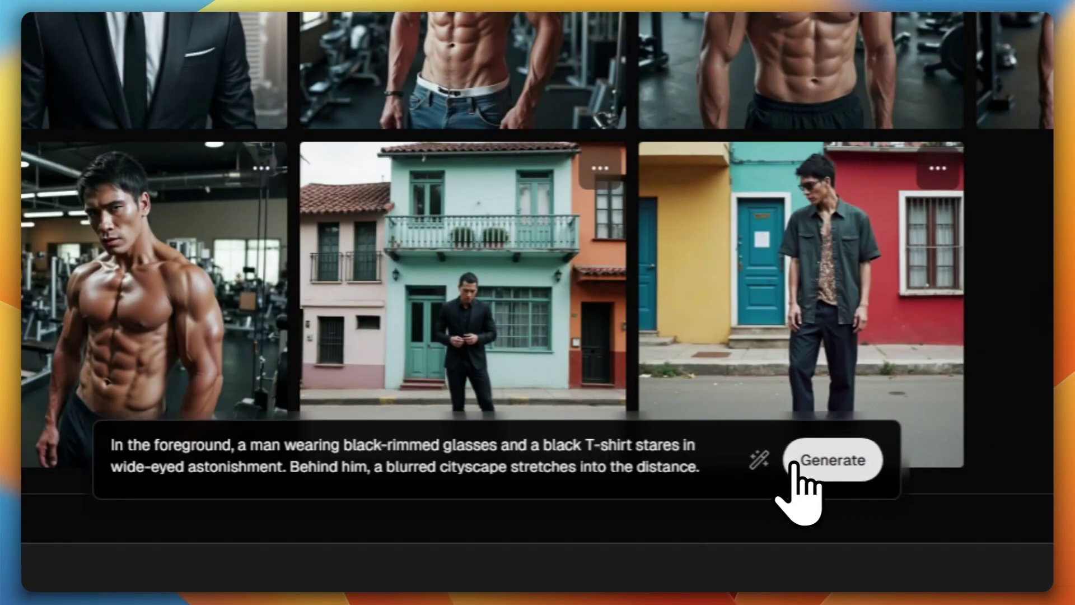
pyautogui.click(790, 463)
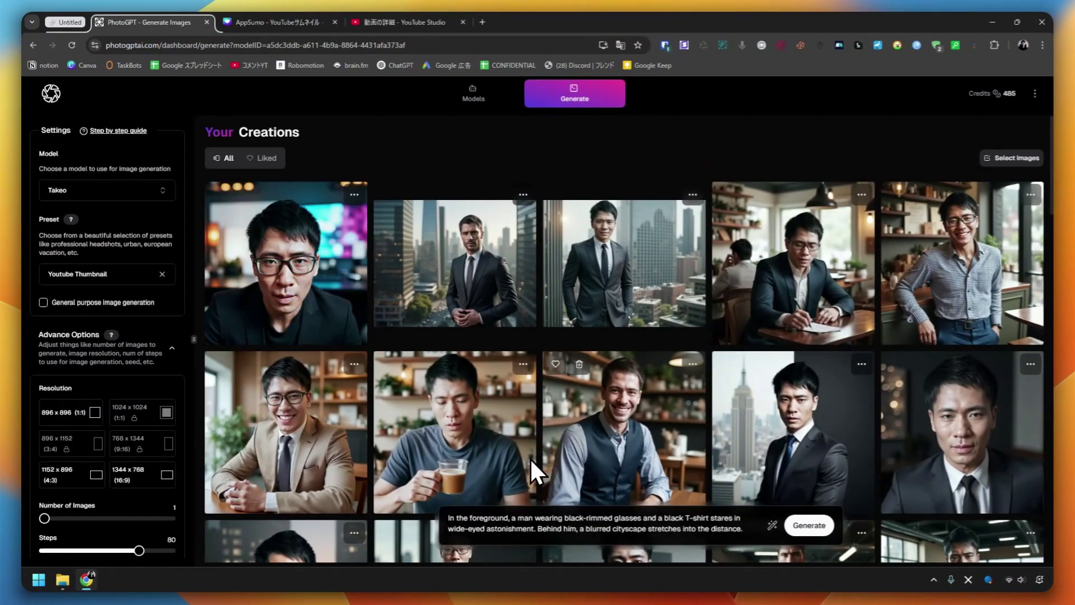
pyautogui.click(316, 311)
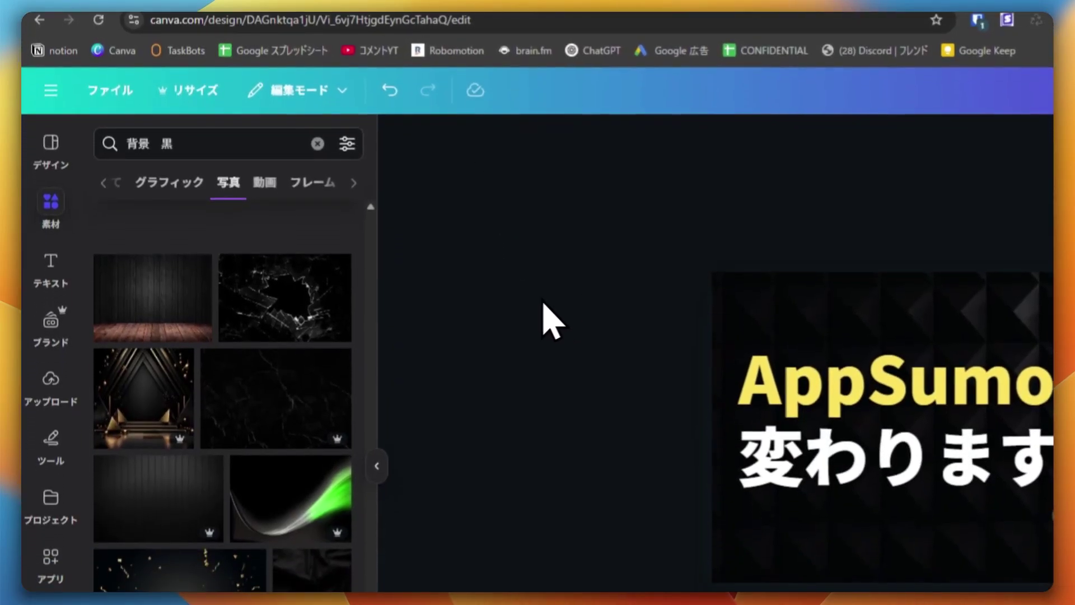
# Place the uploaded generated portrait into the Canva thumbnail and download the finished design.
pyautogui.click(49, 426)
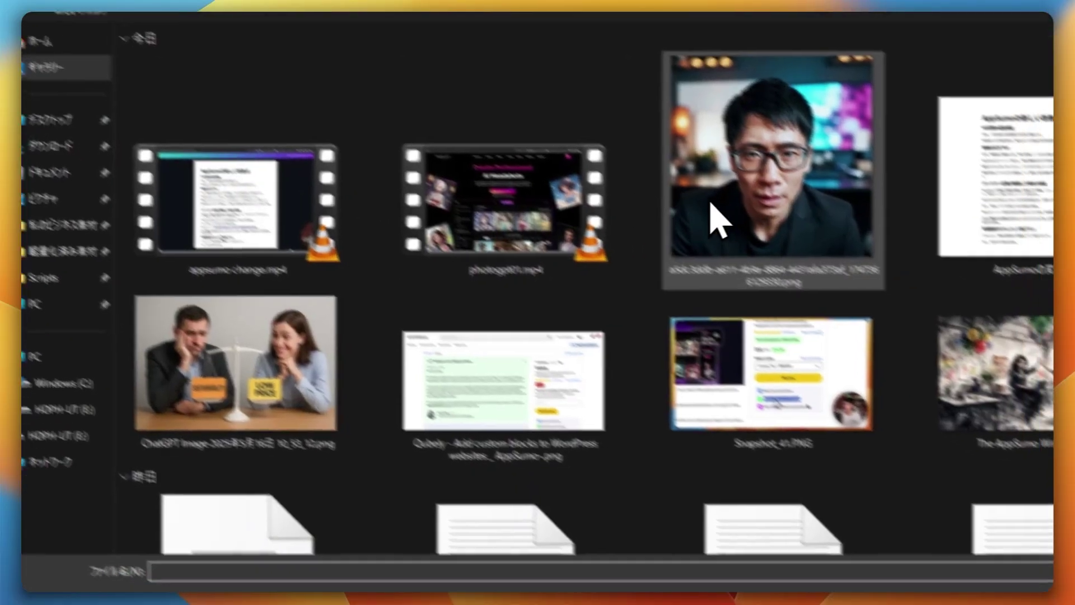
pyautogui.doubleClick(715, 216)
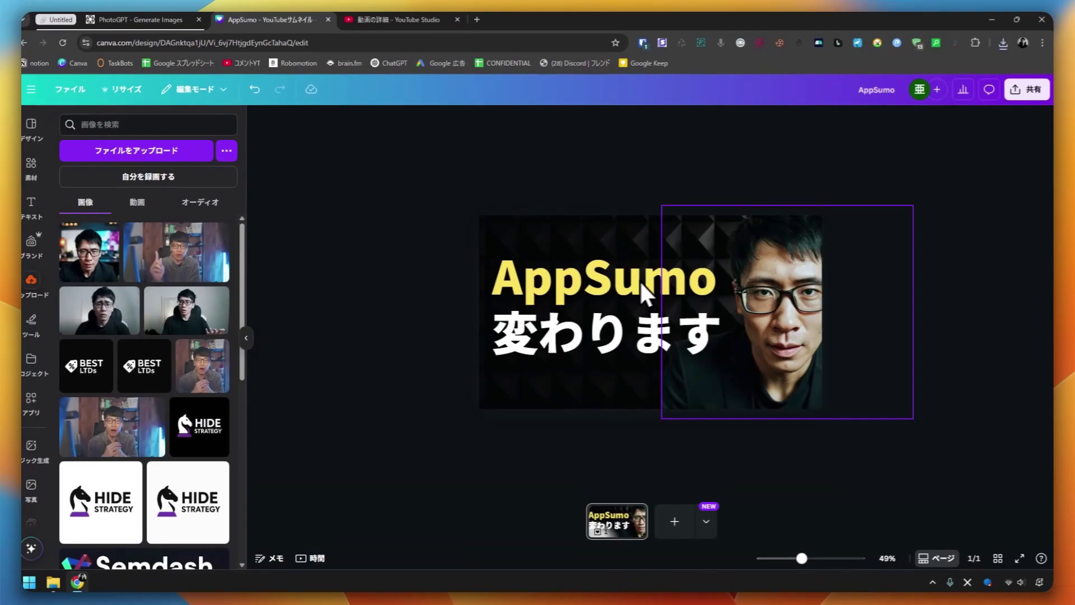
pyautogui.click(1028, 91)
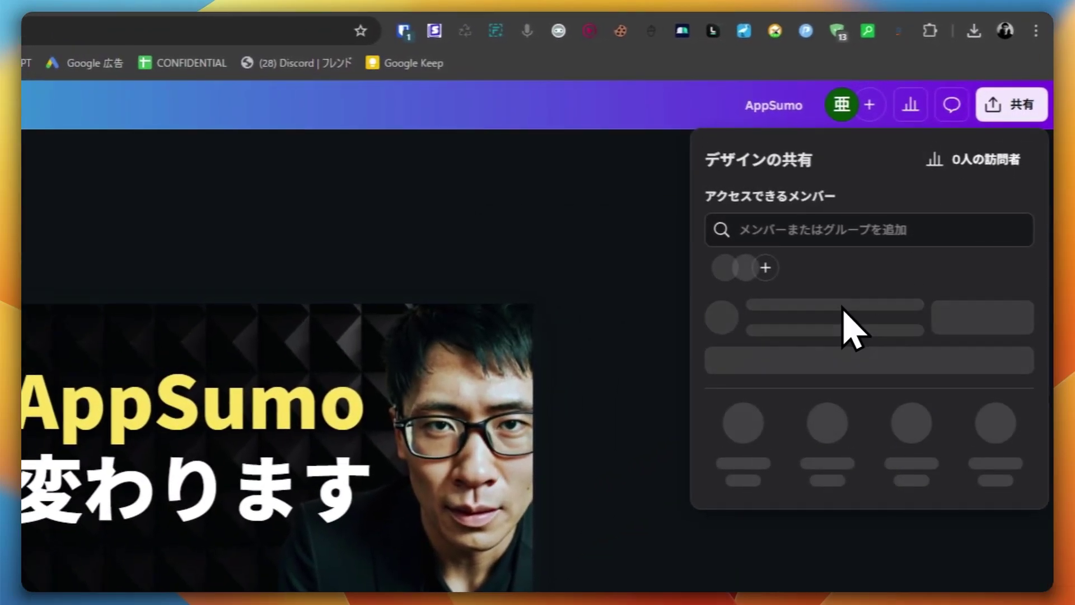
pyautogui.click(743, 462)
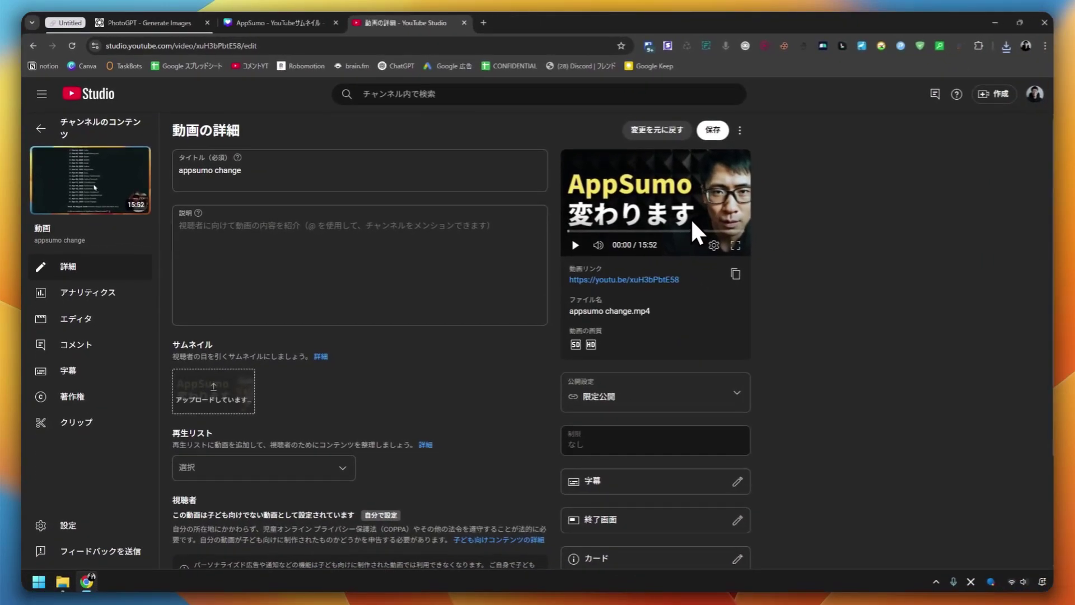
# Close the thumbnail's details and glance at the model-creation page before returning to Generate.
pyautogui.click(196, 17)
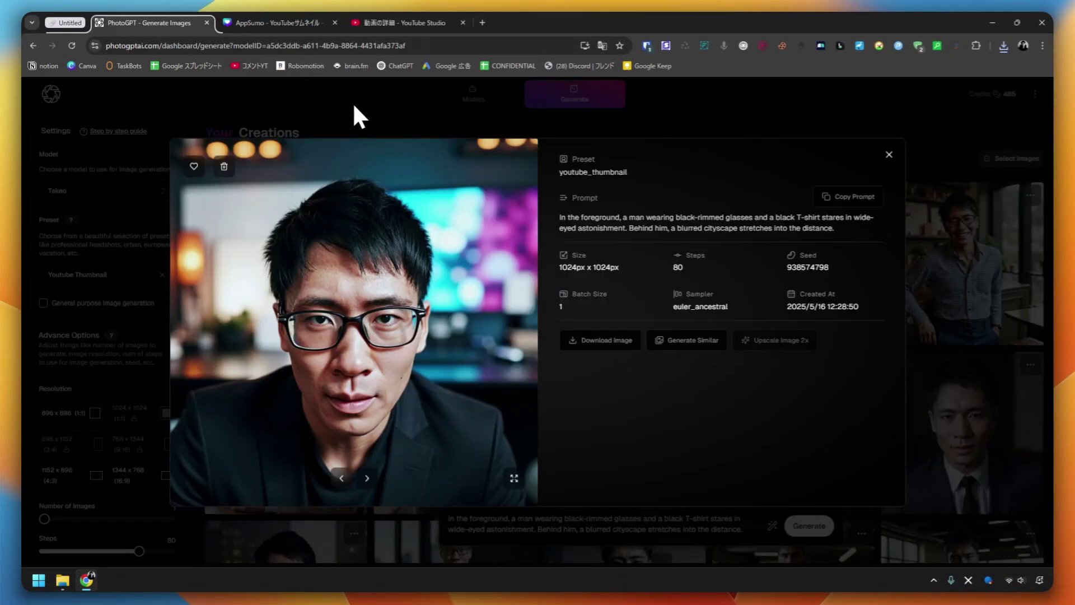
pyautogui.click(372, 112)
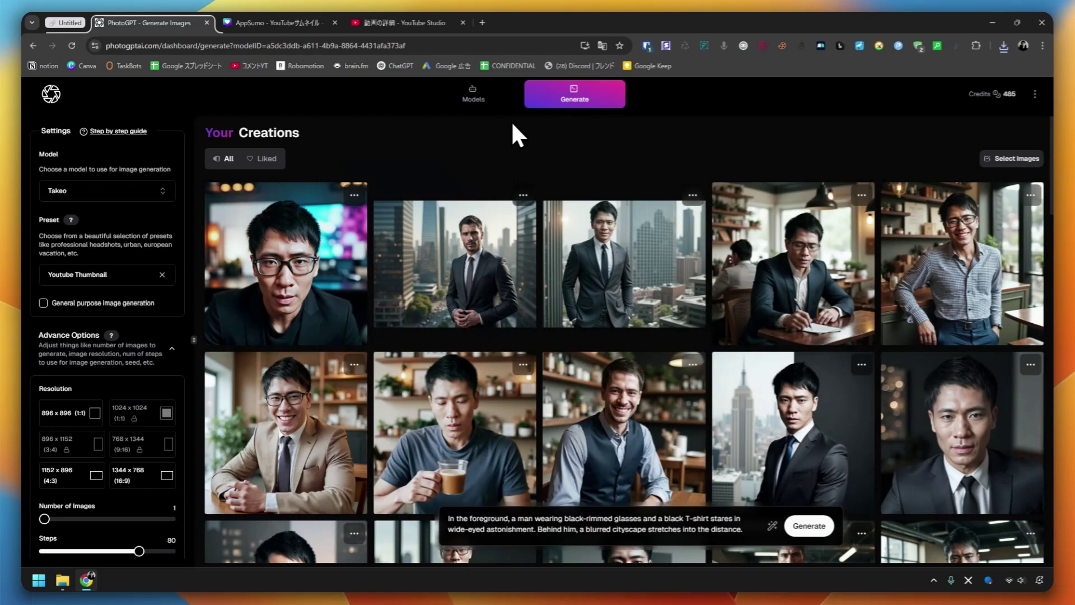
pyautogui.click(472, 98)
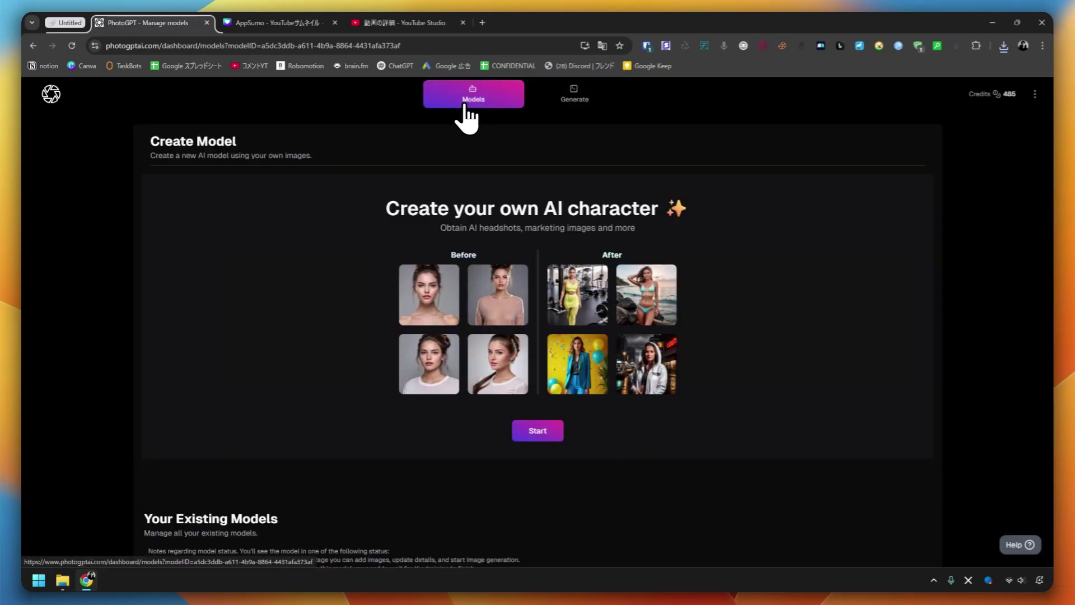
pyautogui.click(547, 101)
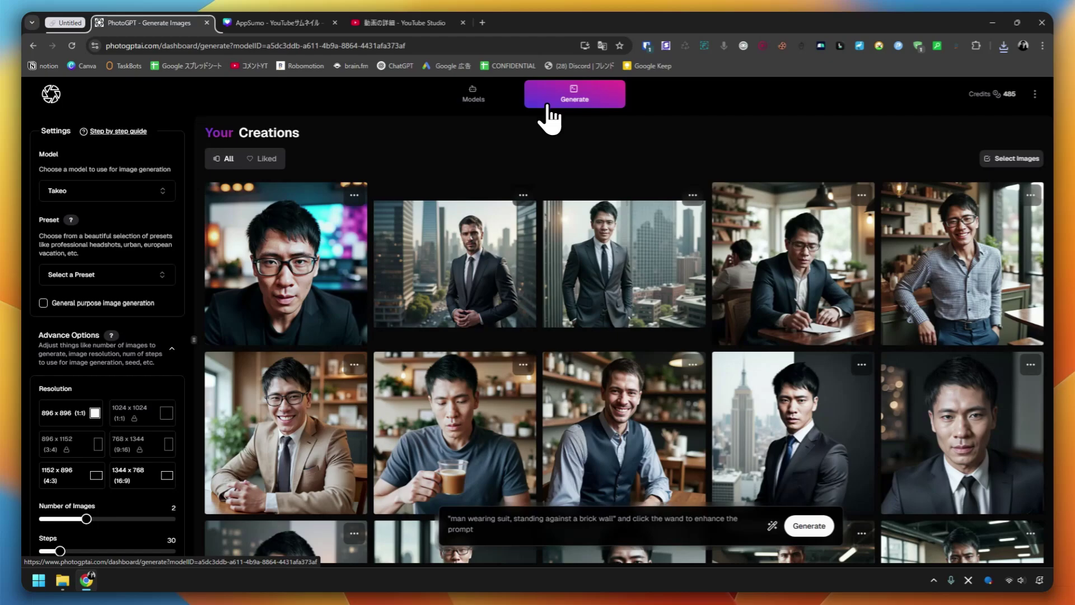
# Choose the Samurai Theme preset and generate two samurai portraits of the Takeo model.
pyautogui.click(140, 191)
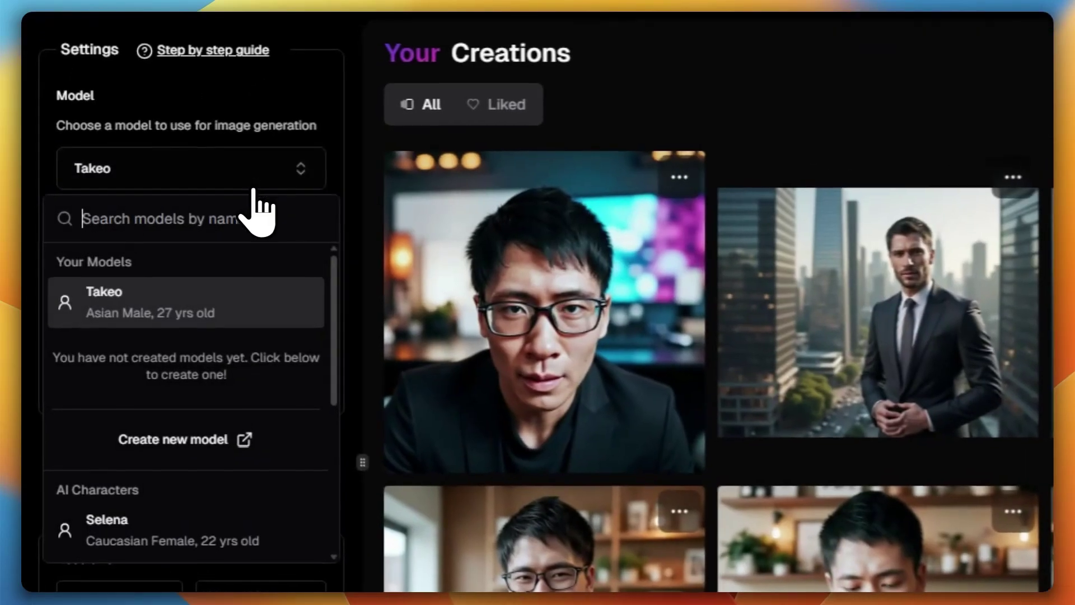
pyautogui.click(140, 275)
pyautogui.scroll(-3, 264, 565)
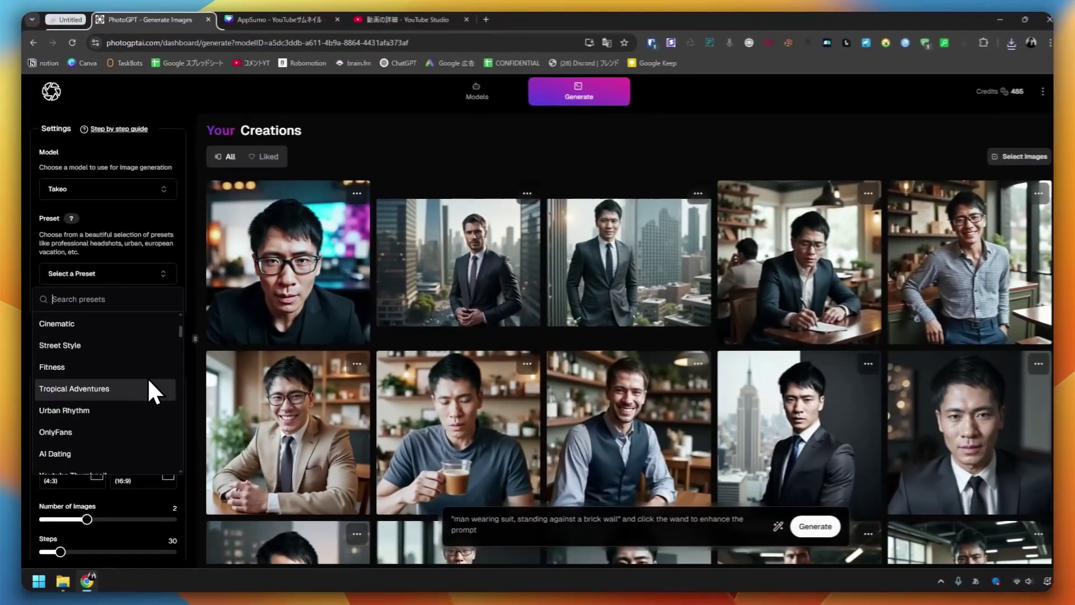
pyautogui.scroll(-2, 146, 379)
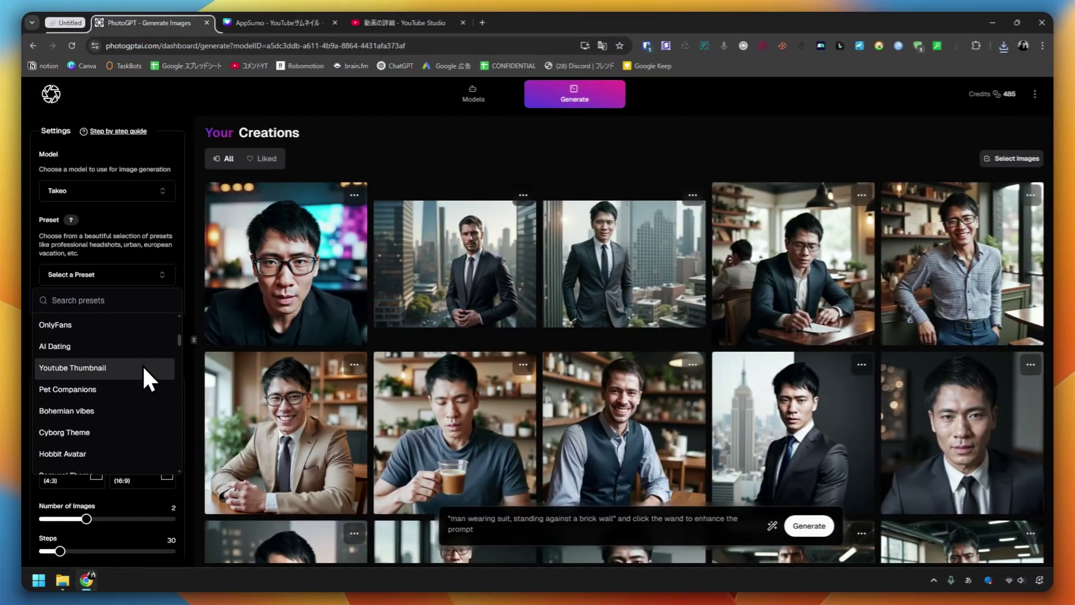
pyautogui.scroll(-5, 143, 367)
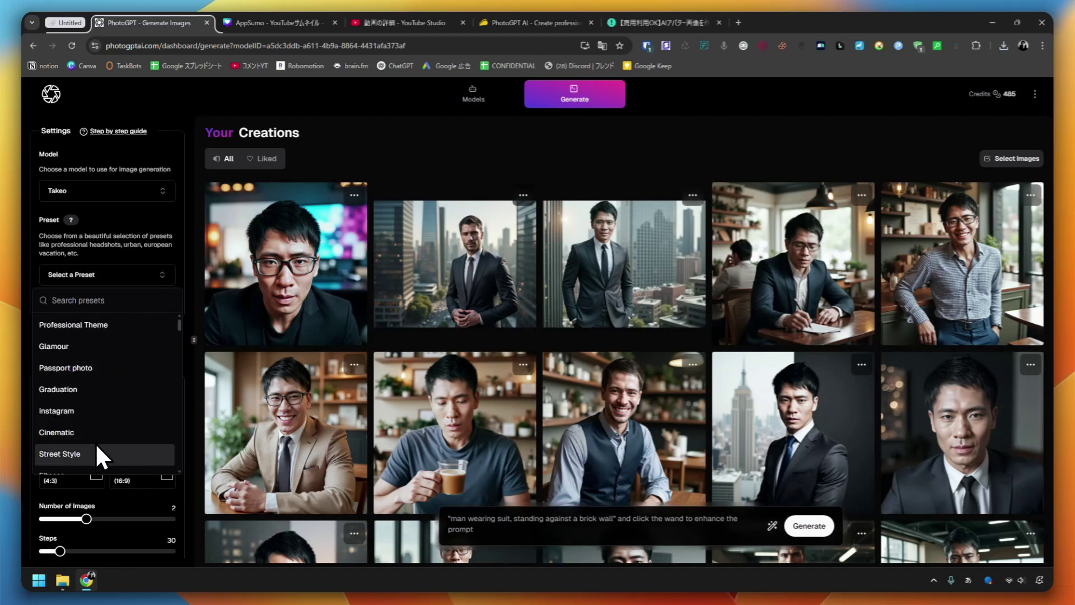
pyautogui.scroll(-3, 96, 446)
pyautogui.scroll(-2, 100, 457)
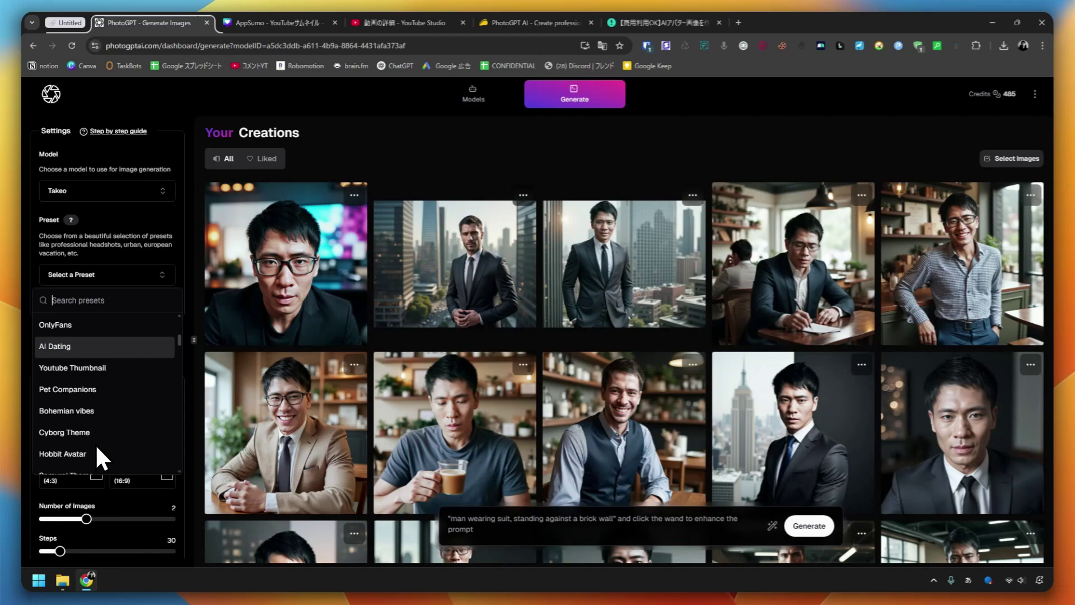
pyautogui.scroll(-2, 97, 454)
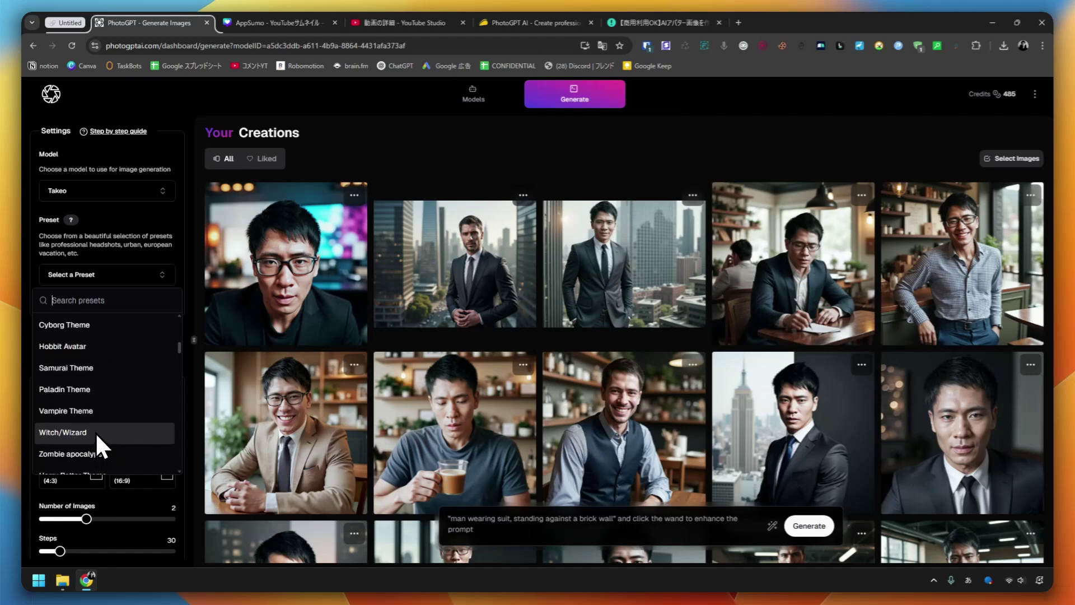
pyautogui.click(99, 367)
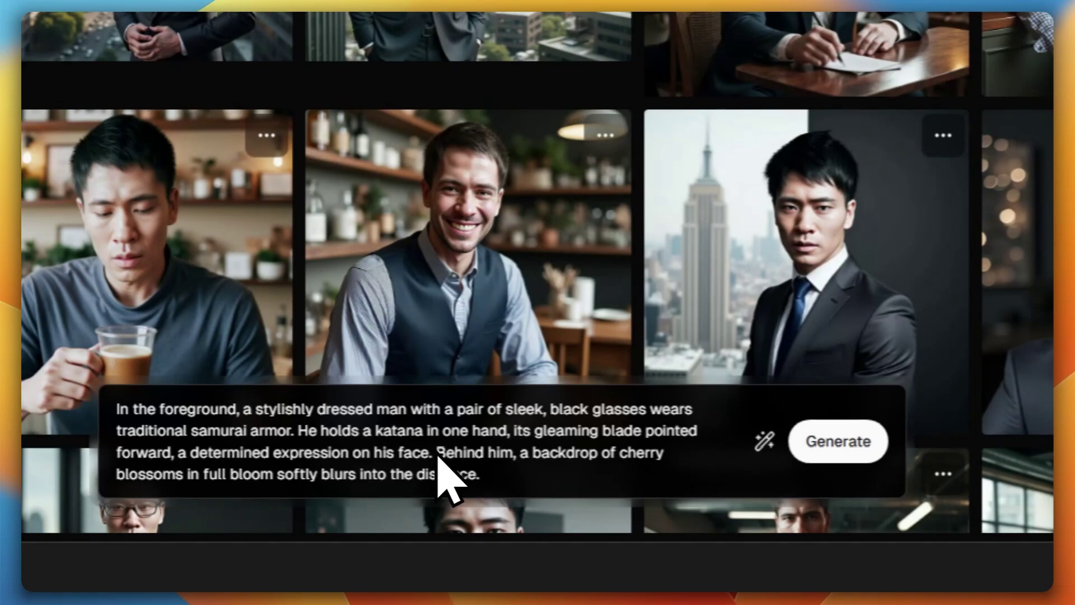
pyautogui.click(799, 448)
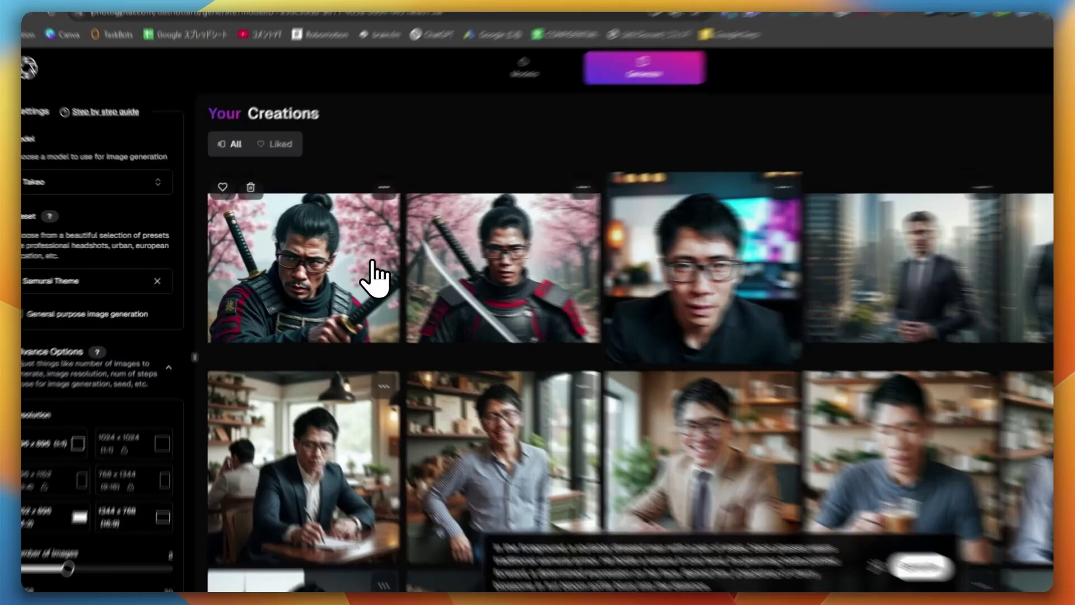
pyautogui.click(347, 252)
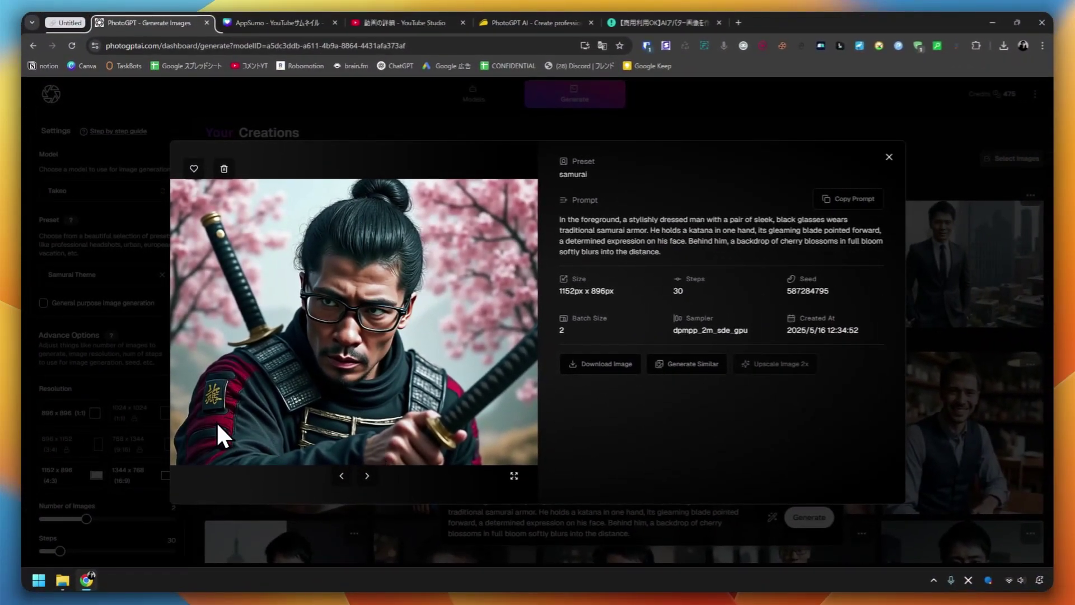
pyautogui.click(890, 160)
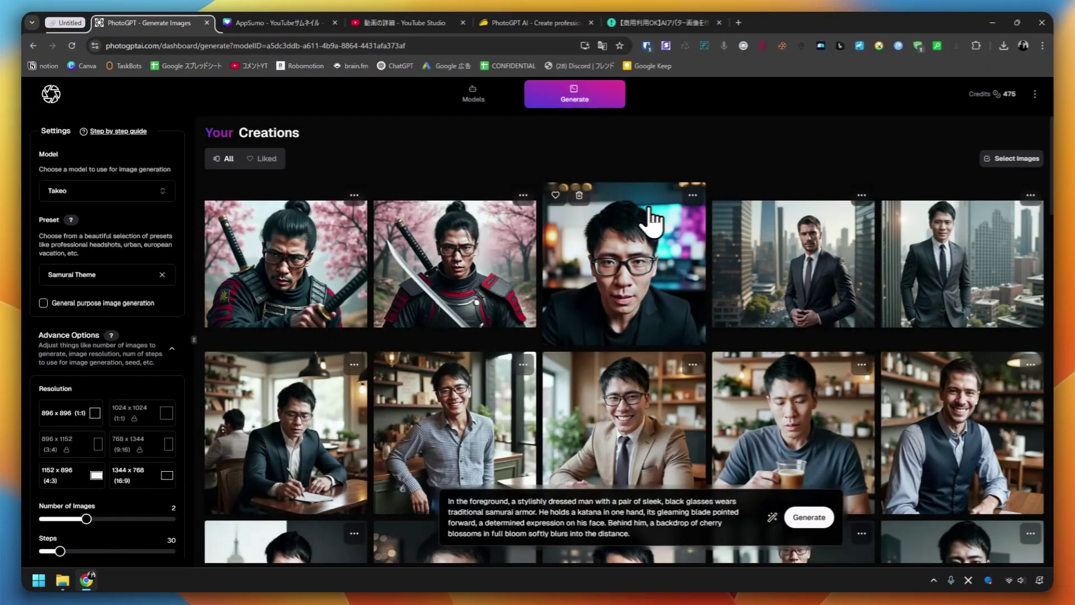
pyautogui.click(455, 260)
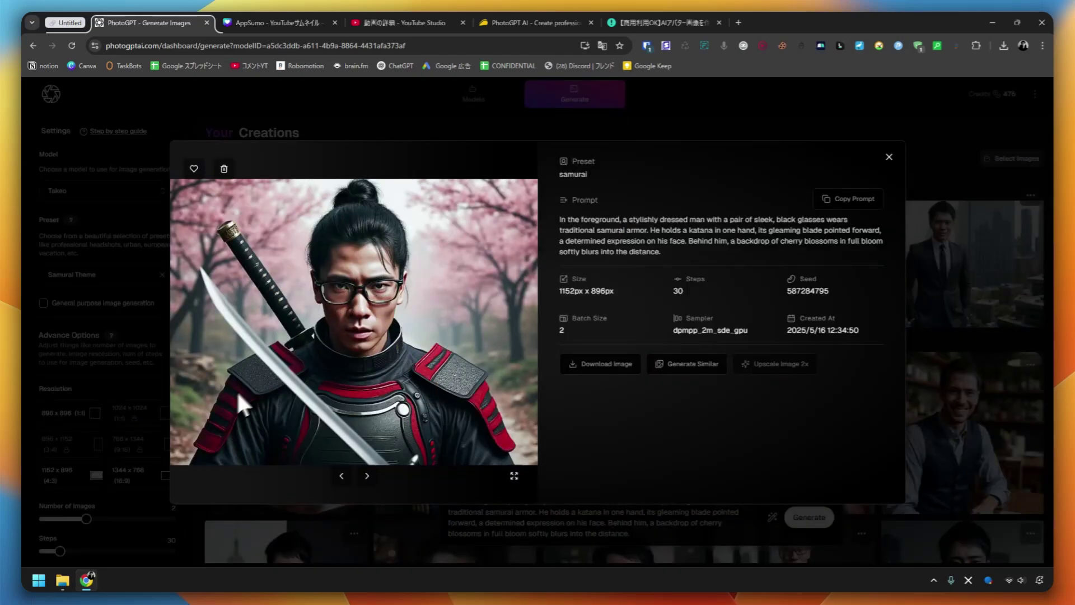
pyautogui.click(889, 159)
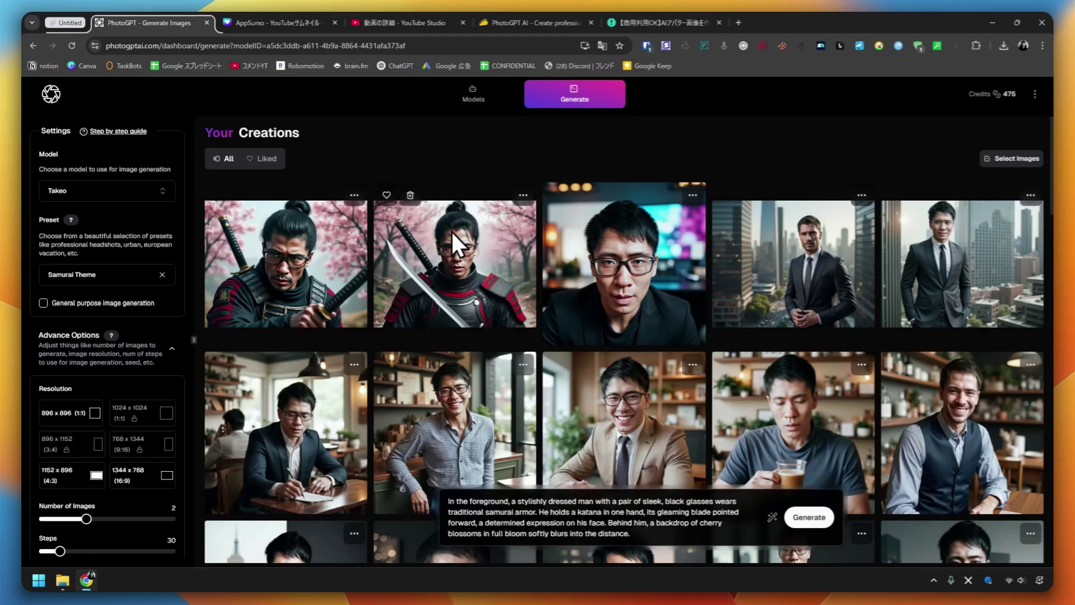
pyautogui.click(107, 274)
pyautogui.scroll(-3, 121, 341)
# Scroll up and down through the Preset dropdown's style options.
pyautogui.scroll(-3, 119, 358)
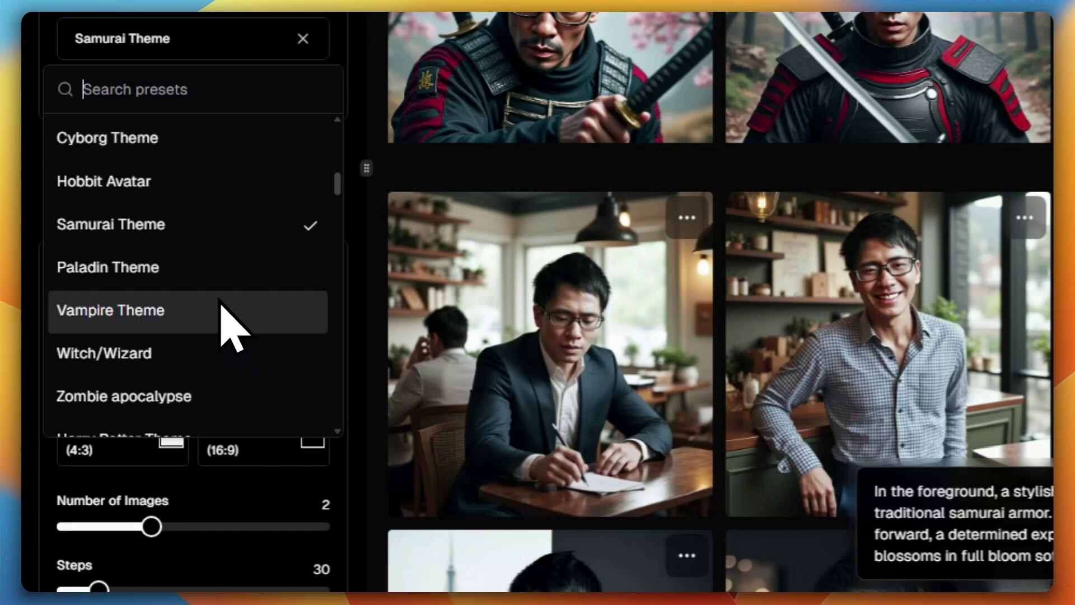
pyautogui.scroll(-4, 220, 322)
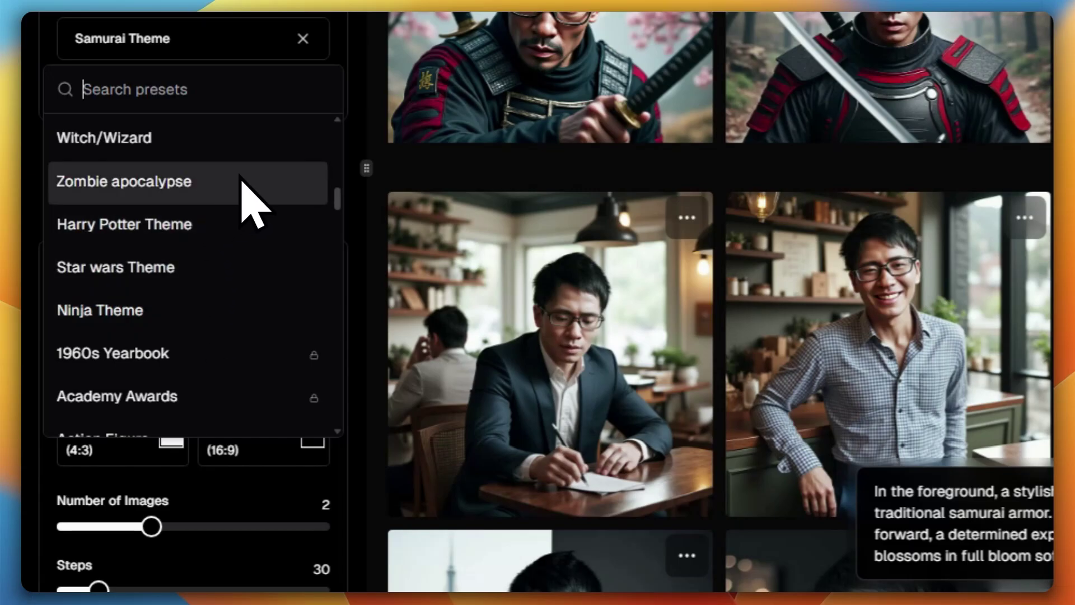
pyautogui.scroll(5, 239, 192)
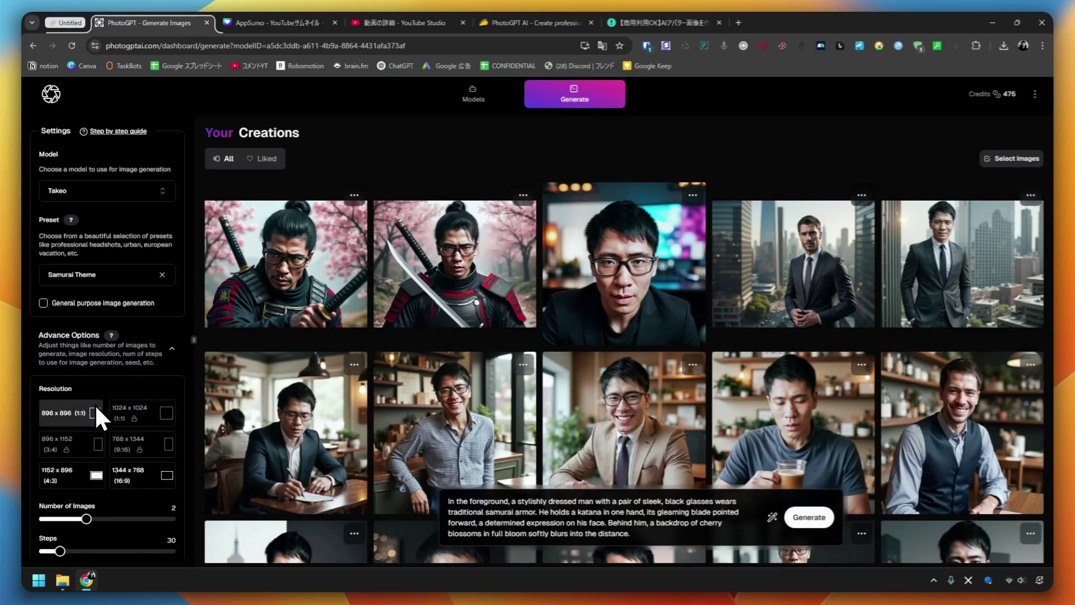
pyautogui.scroll(-3, 99, 413)
pyautogui.scroll(3, 100, 408)
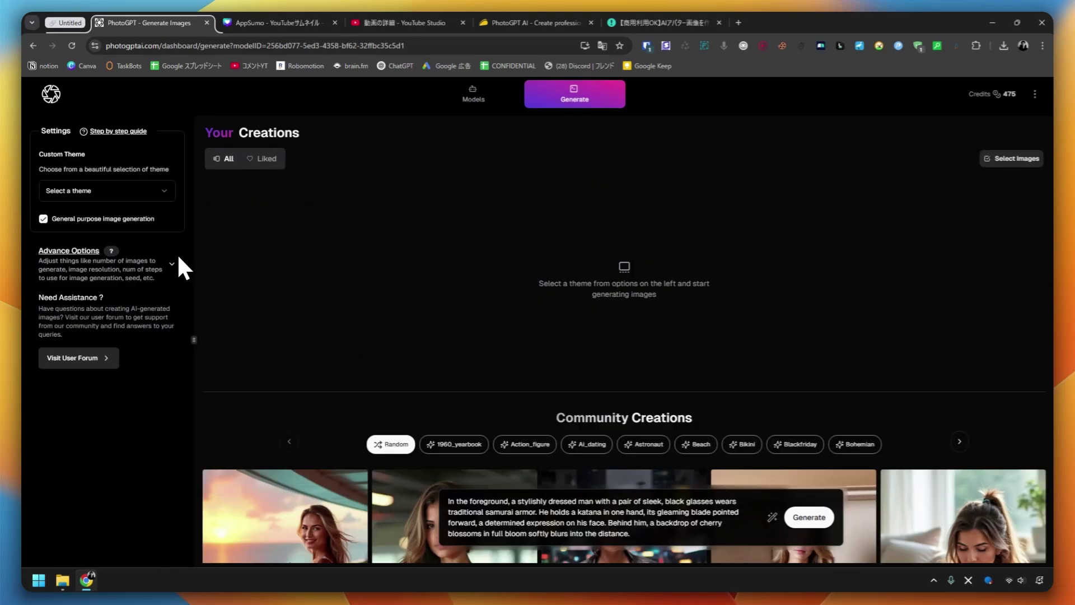
# Browse the general-purpose Custom Theme list, then close it without choosing a theme.
pyautogui.click(168, 193)
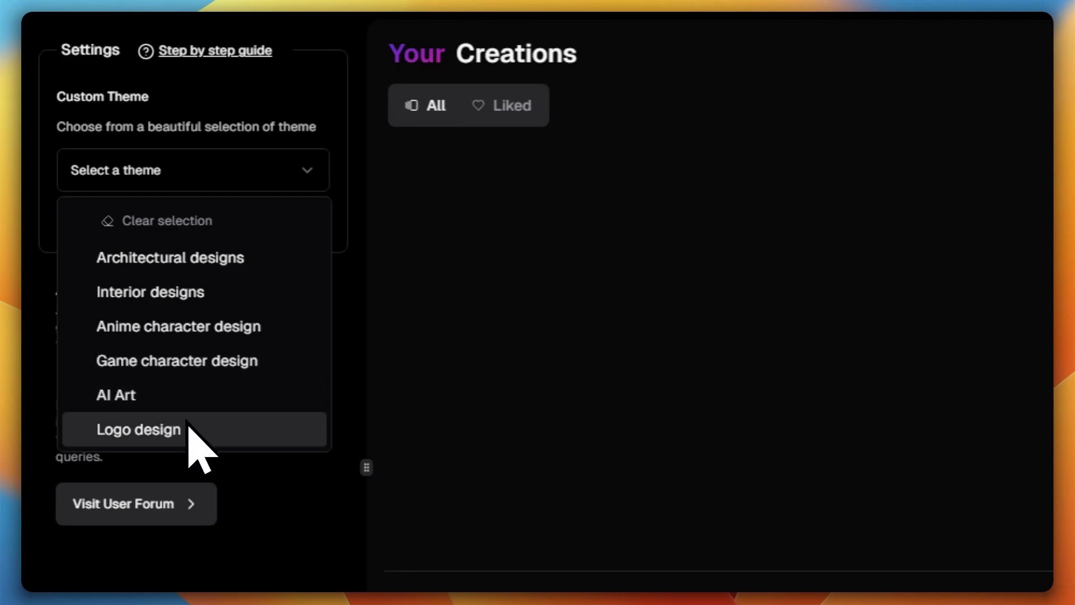
pyautogui.click(353, 252)
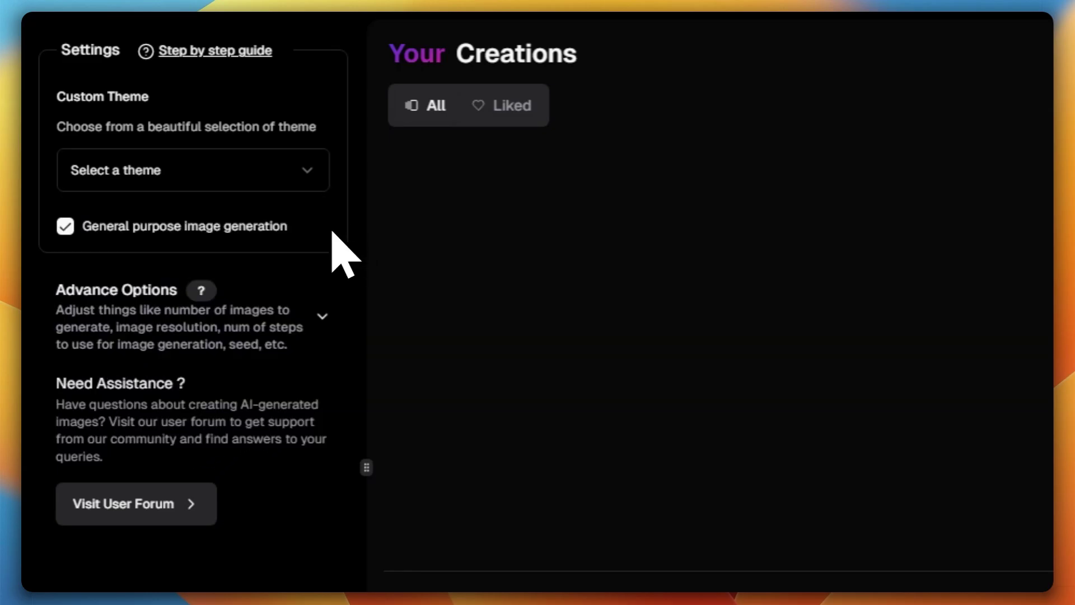
pyautogui.scroll(-5, 448, 211)
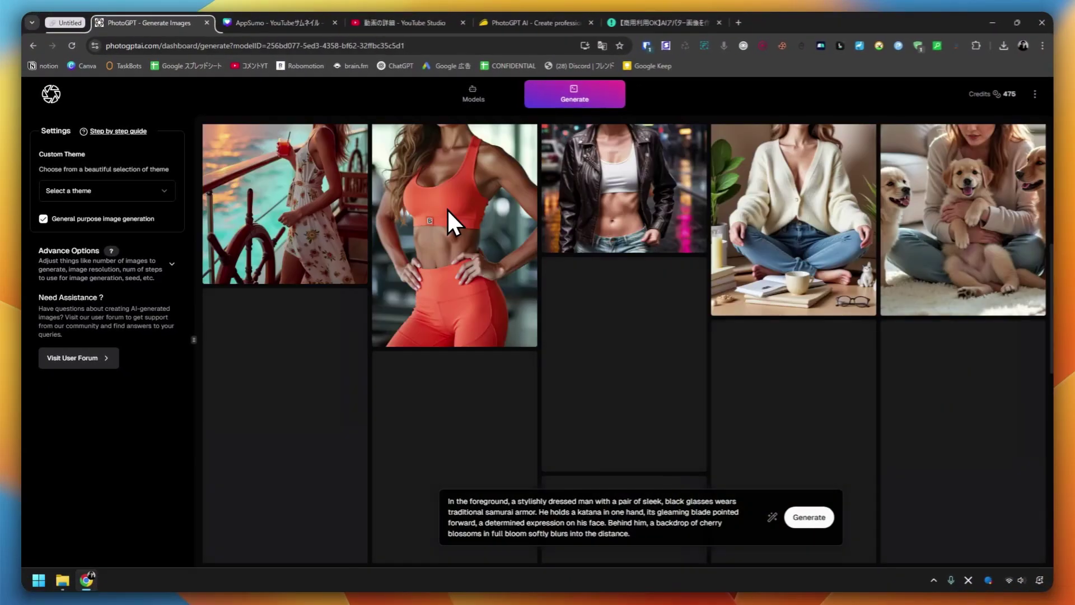
pyautogui.scroll(5, 384, 234)
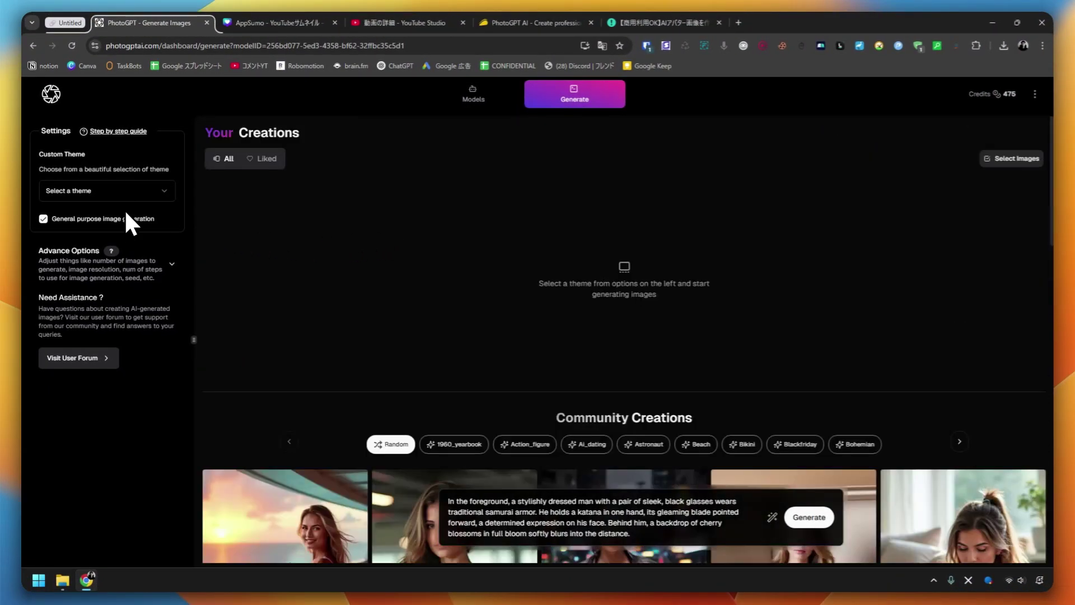
pyautogui.scroll(-5, 363, 249)
pyautogui.scroll(5, 371, 244)
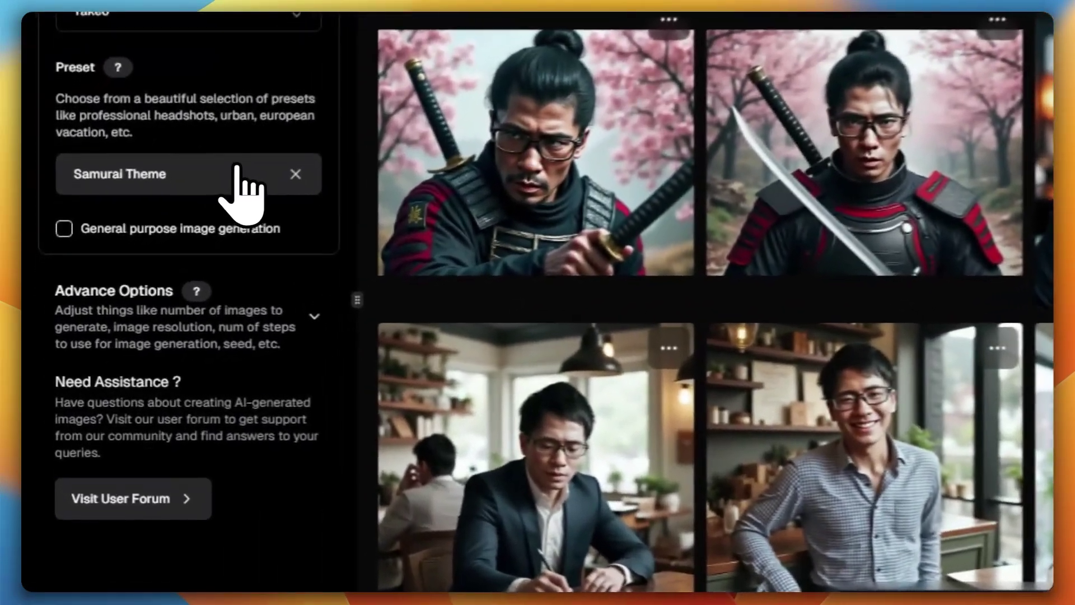
# Reopen the Preset dropdown and scroll through the style presets.
pyautogui.click(238, 170)
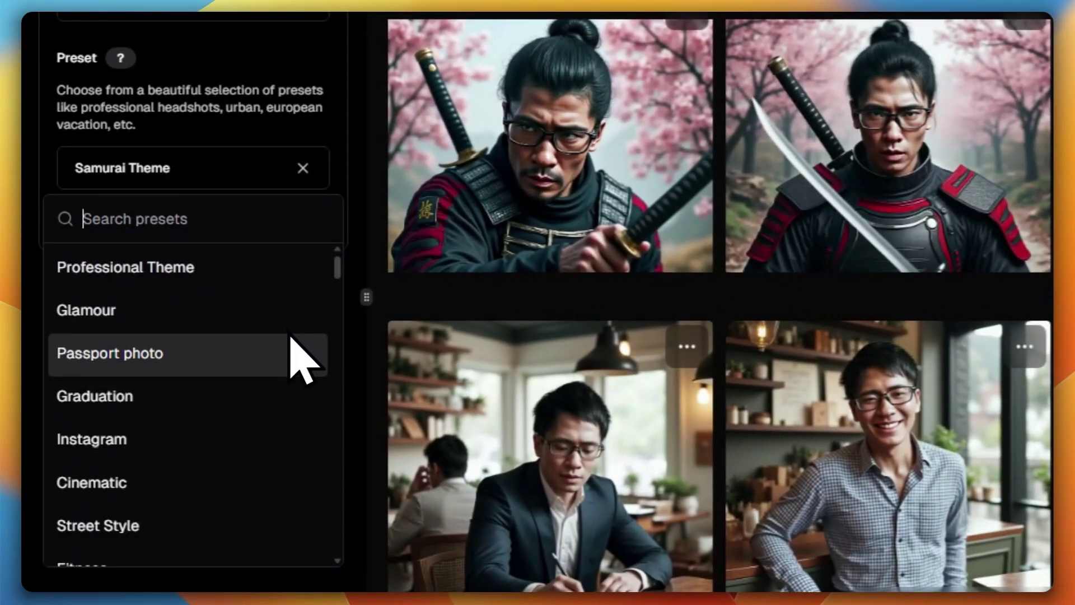
pyautogui.scroll(-5, 283, 396)
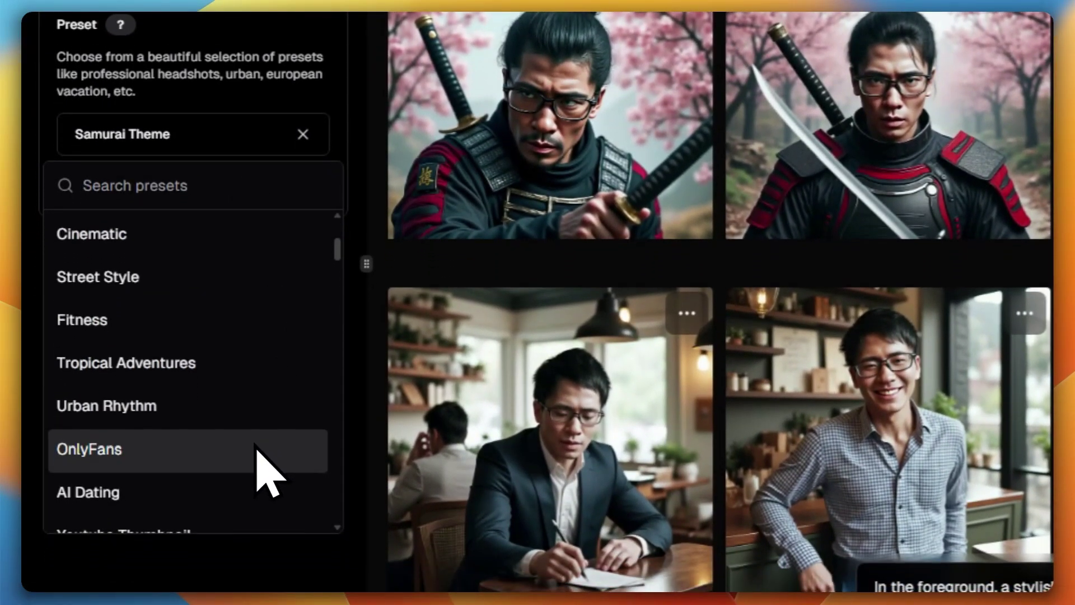
pyautogui.scroll(-5, 274, 456)
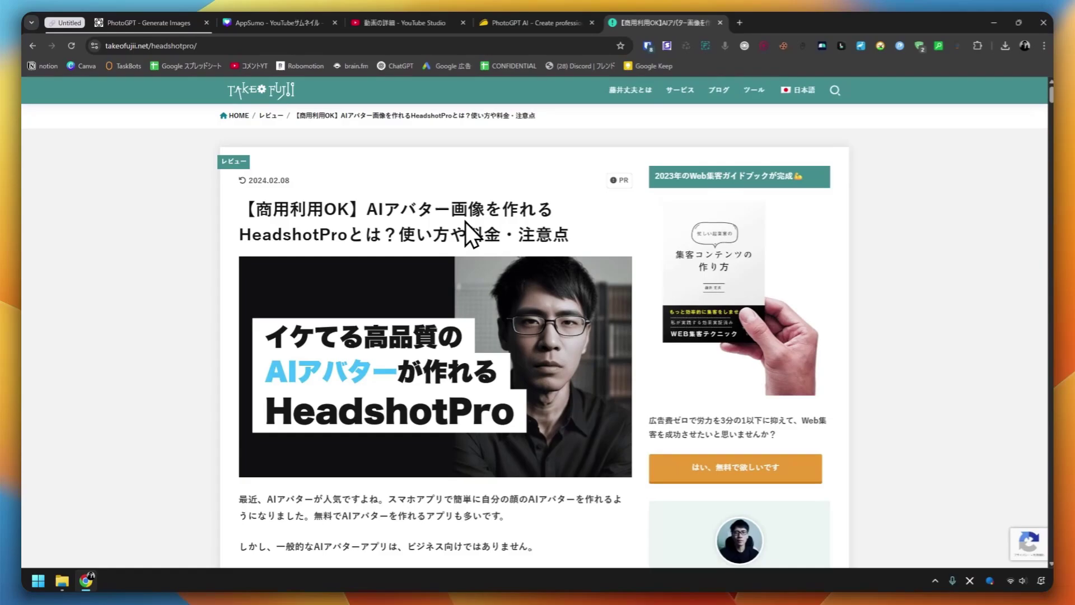
# Scroll through the HeadshotPro review's sample AI headshots, then return to the AppSumo PhotoGPT AI deal.
pyautogui.scroll(-18, 367, 249)
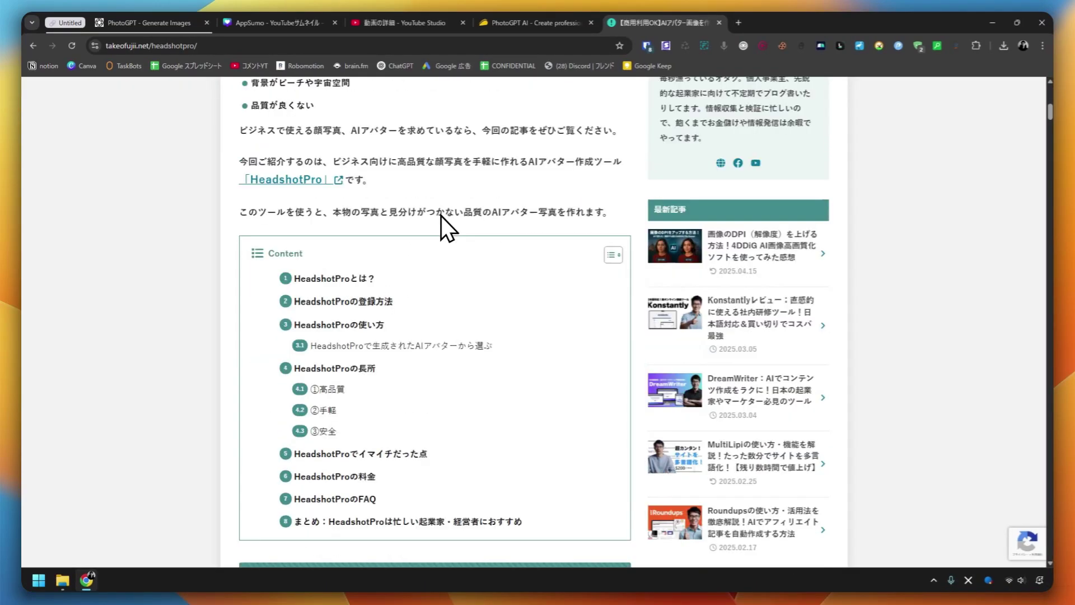
pyautogui.scroll(-2, 449, 219)
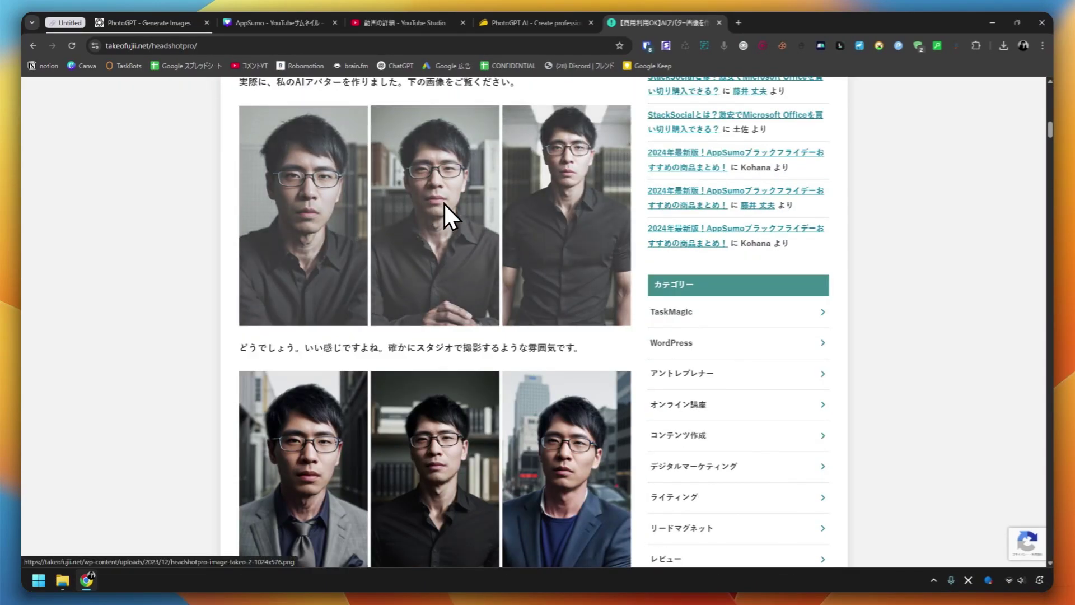
pyautogui.scroll(-2, 425, 226)
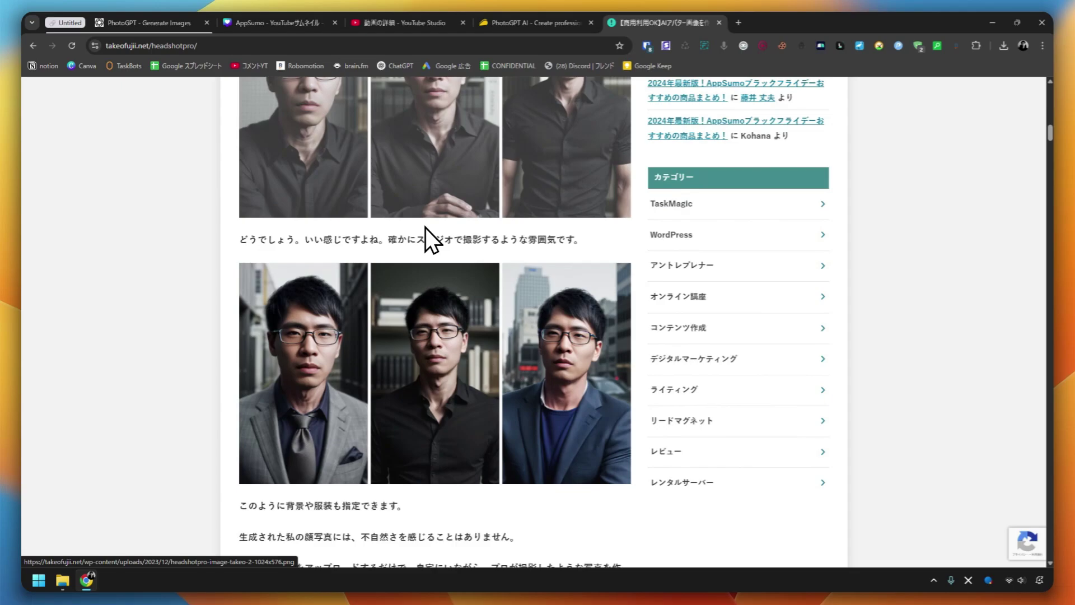
pyautogui.scroll(-4, 470, 359)
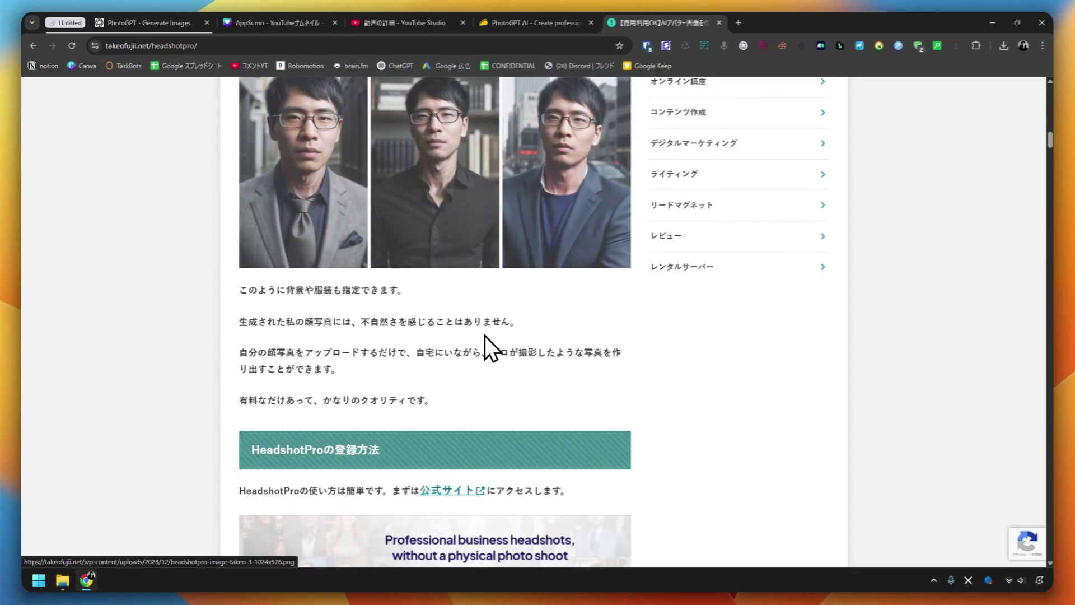
pyautogui.scroll(-4, 485, 335)
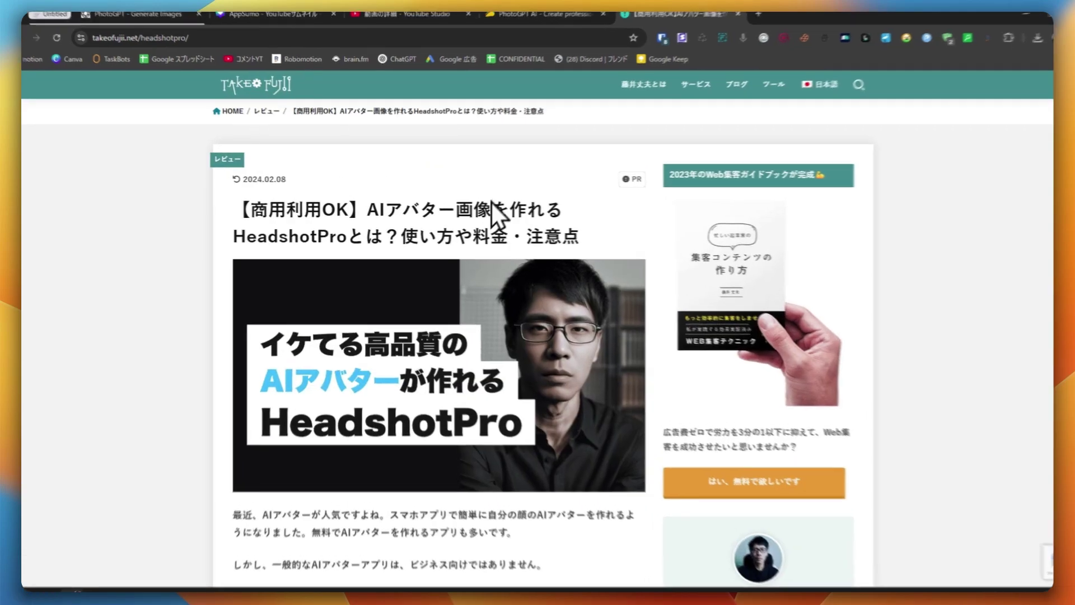
pyautogui.click(537, 22)
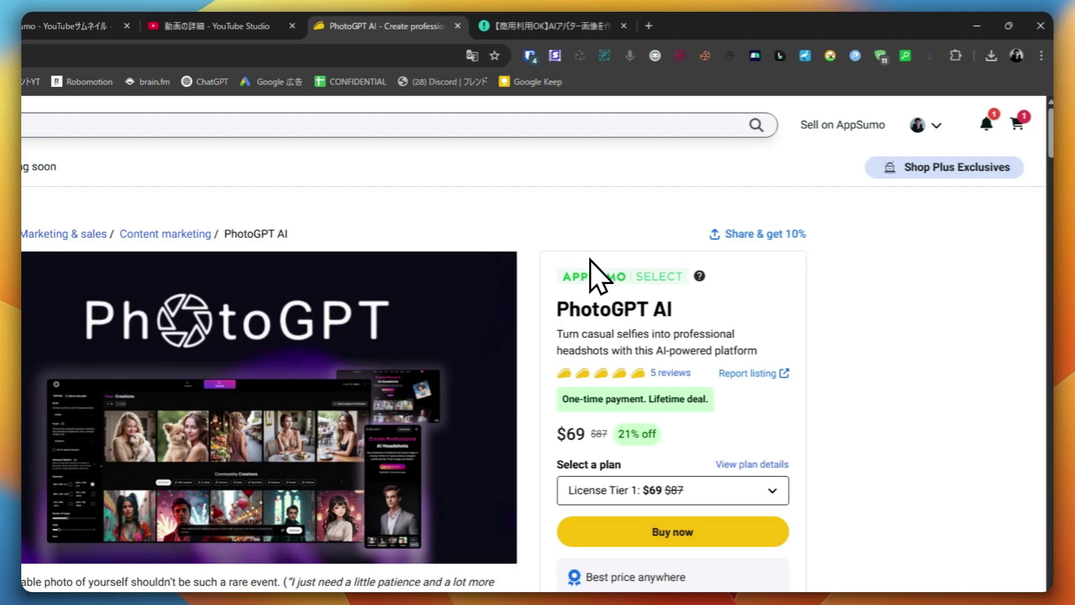
# Highlight Tier 1's 2,000 monthly credits and 1 trainable model in AppSumo's Plans & features.
pyautogui.scroll(-15, 600, 278)
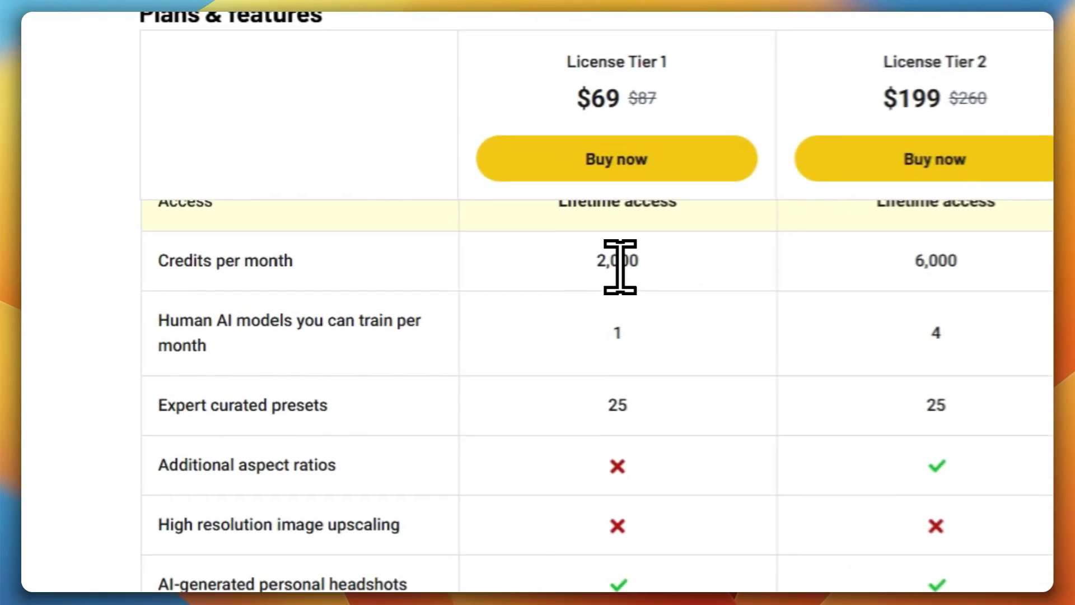
pyautogui.doubleClick(619, 262)
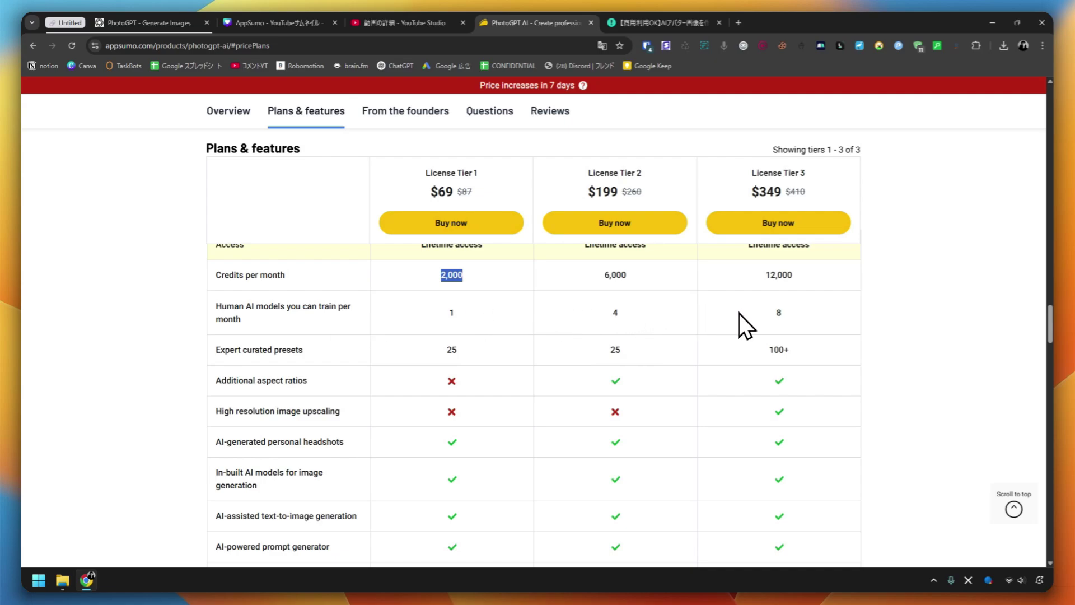
pyautogui.doubleClick(451, 313)
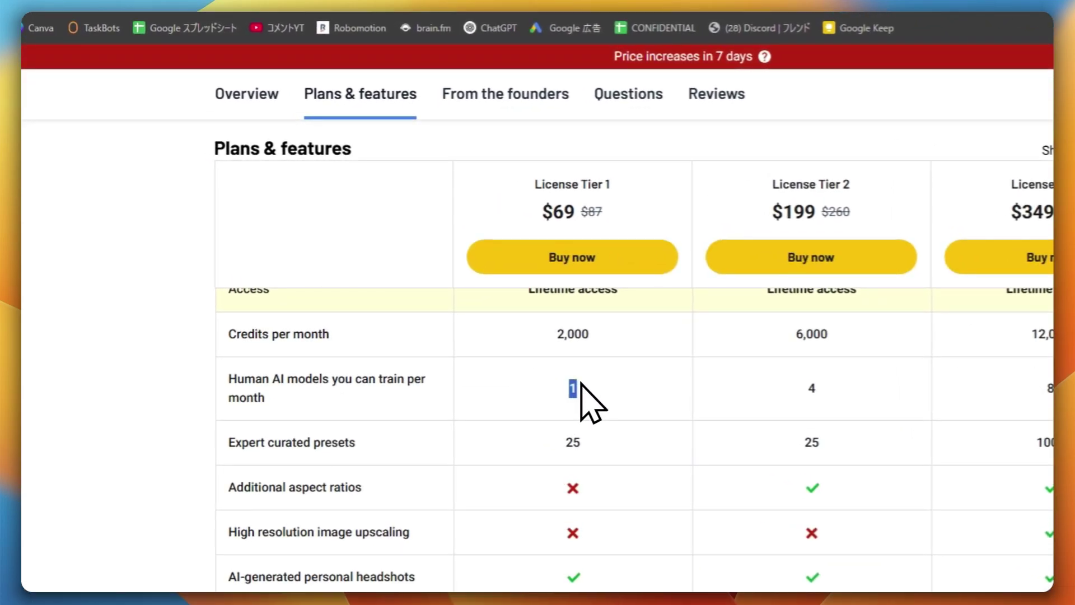
pyautogui.click(291, 16)
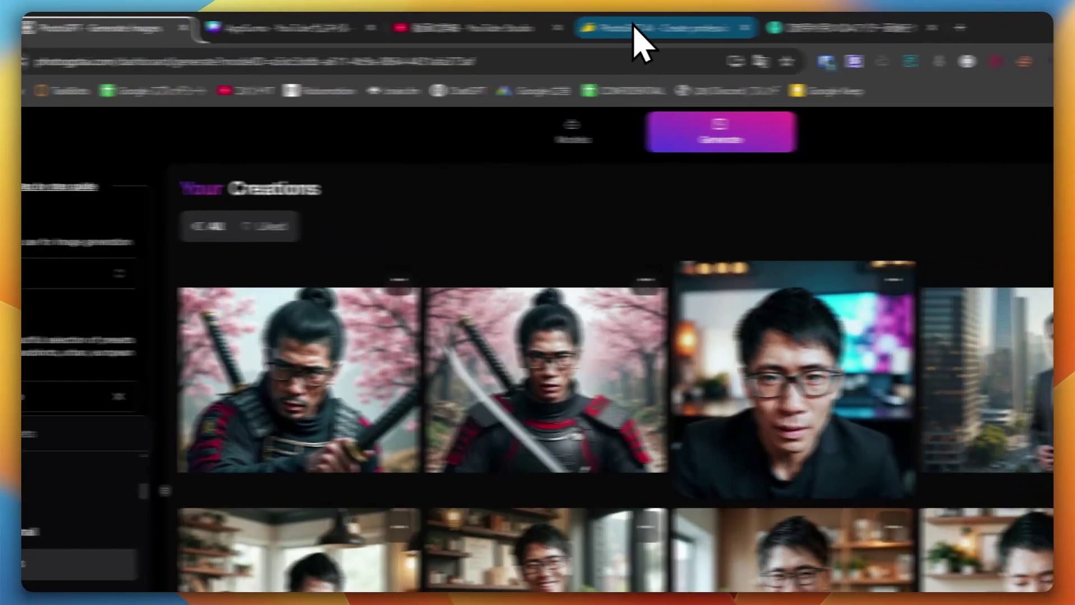
pyautogui.click(644, 27)
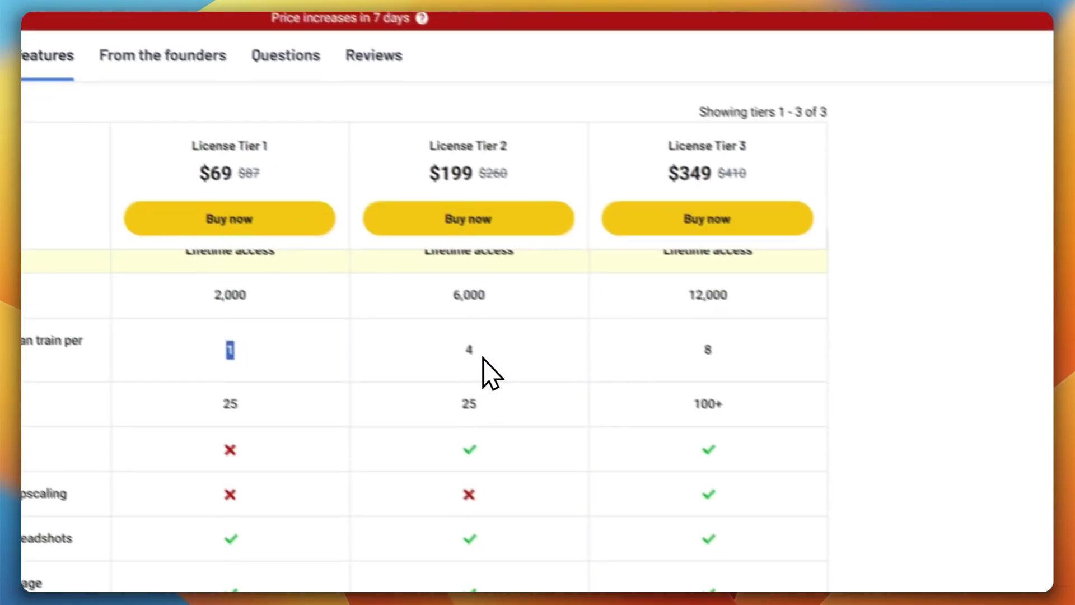
# Compare Tier 2's 4 and Tier 3's 8 trainable models, 12,000 credits, and expert curated presets.
pyautogui.doubleClick(468, 349)
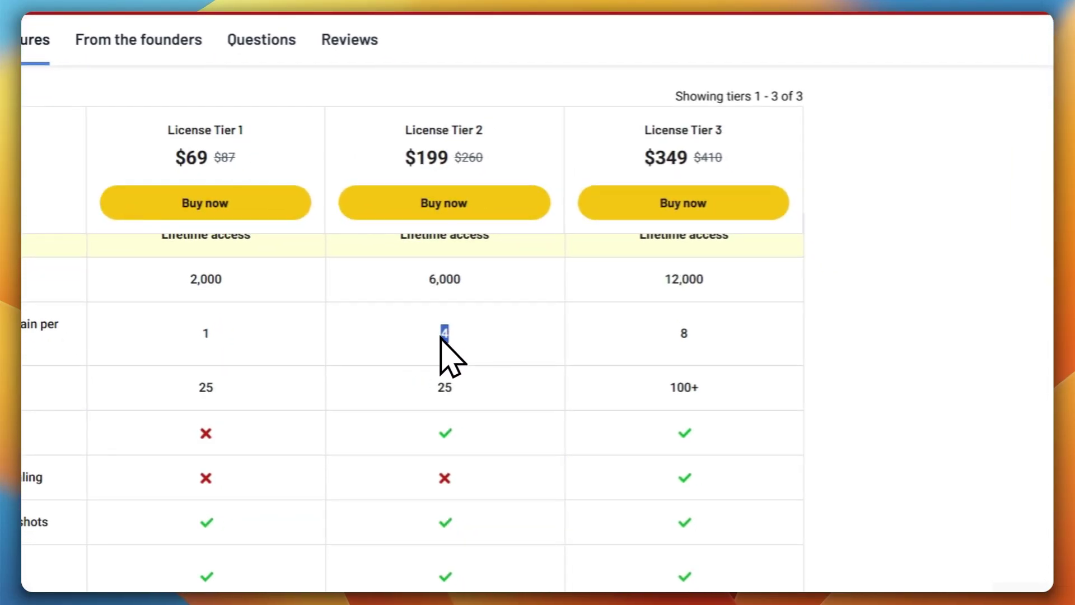
pyautogui.doubleClick(690, 354)
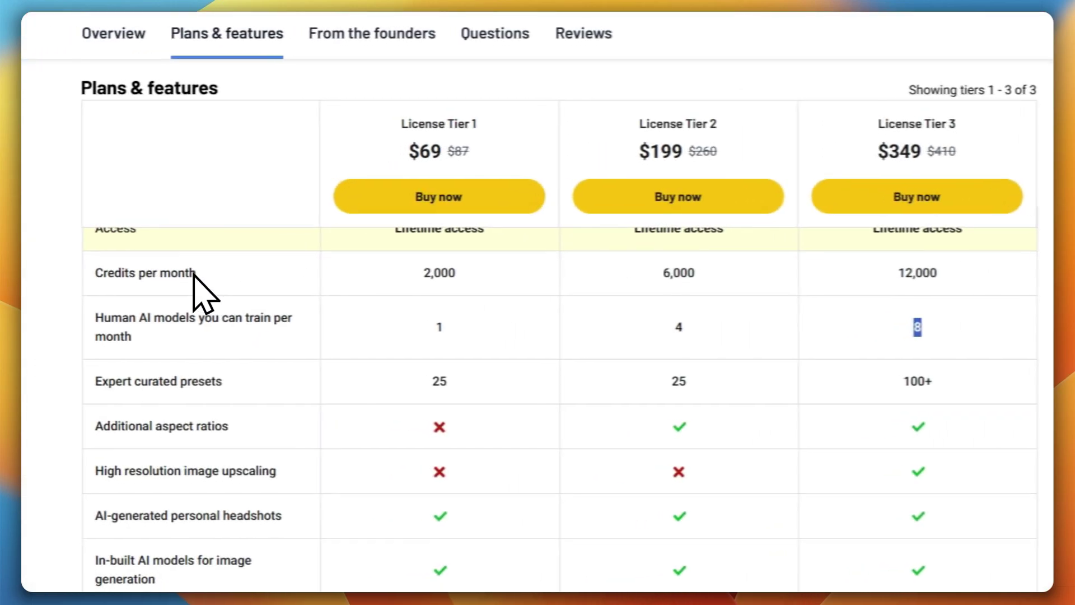
pyautogui.doubleClick(447, 272)
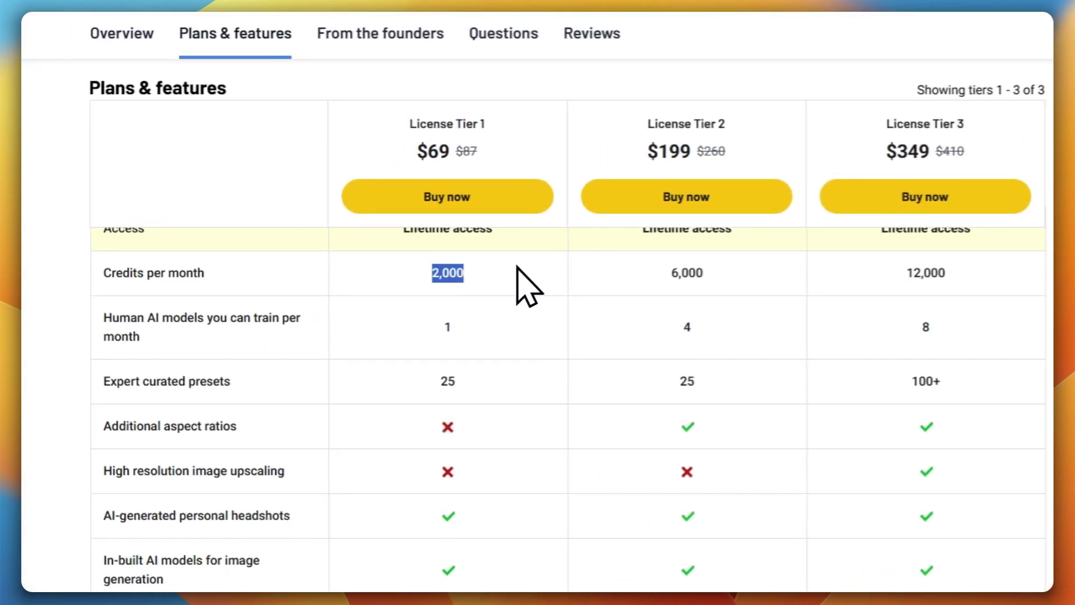
pyautogui.doubleClick(926, 272)
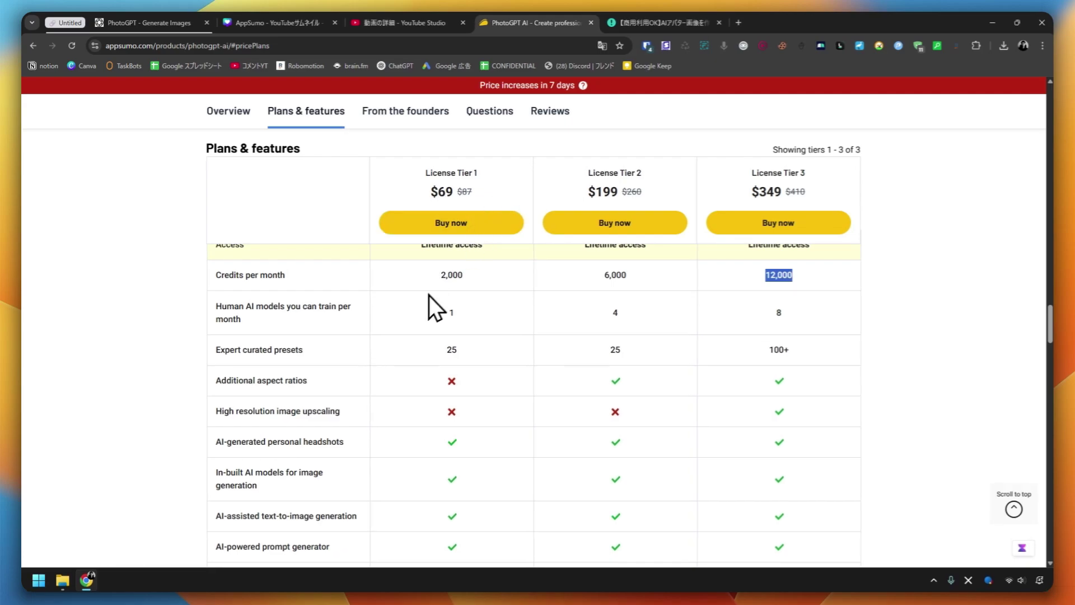
pyautogui.moveTo(254, 349); pyautogui.dragTo(305, 351)
pyautogui.click(309, 383)
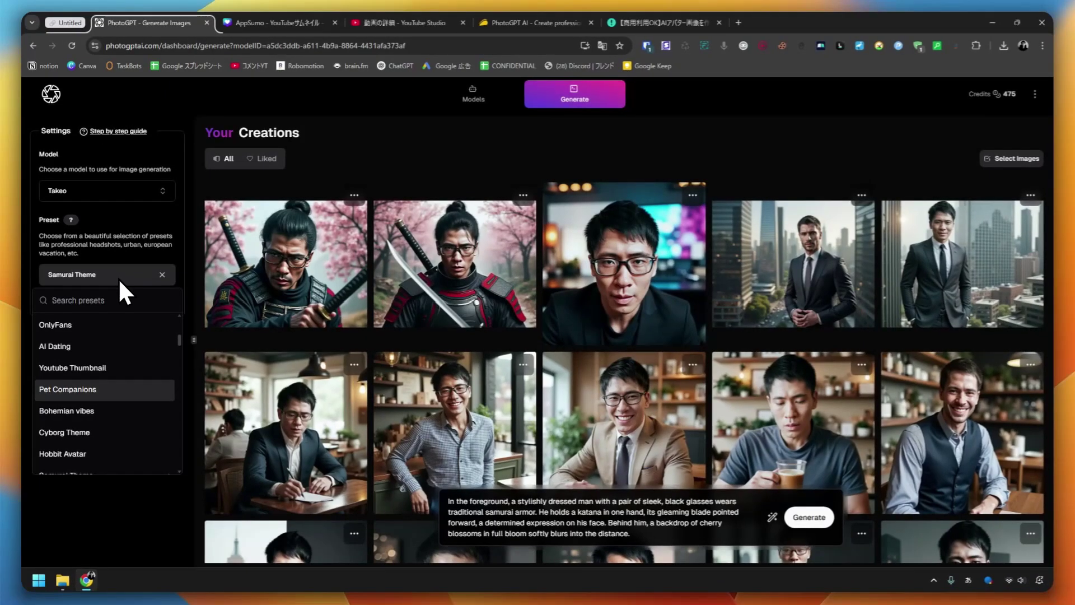
# Expand Advance Options for resolution, image count, steps and seed, then recheck AppSumo's tier features.
pyautogui.click(169, 295)
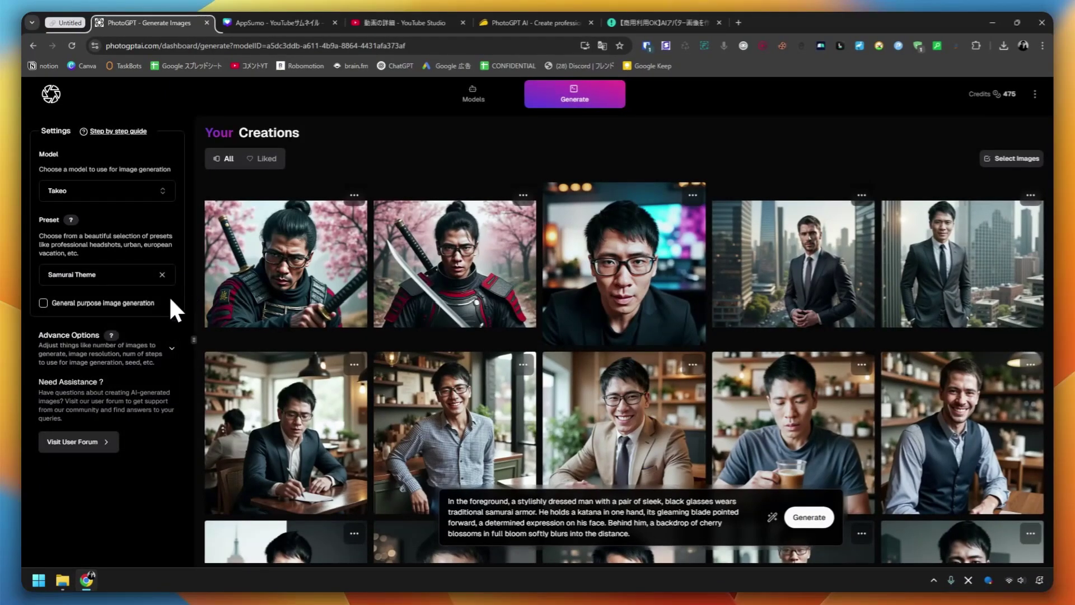
pyautogui.click(84, 354)
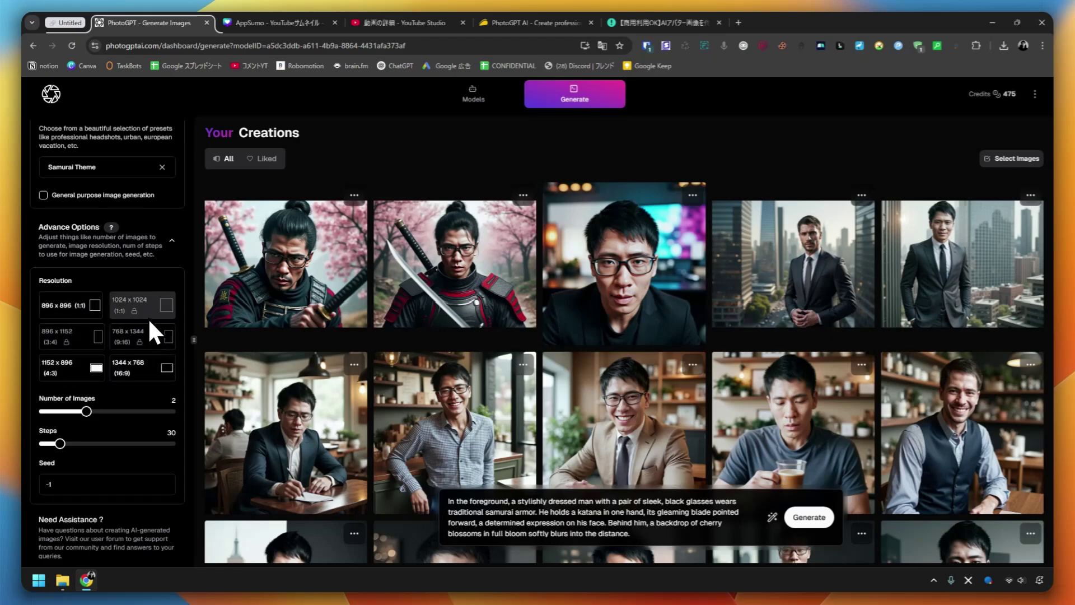
pyautogui.click(514, 23)
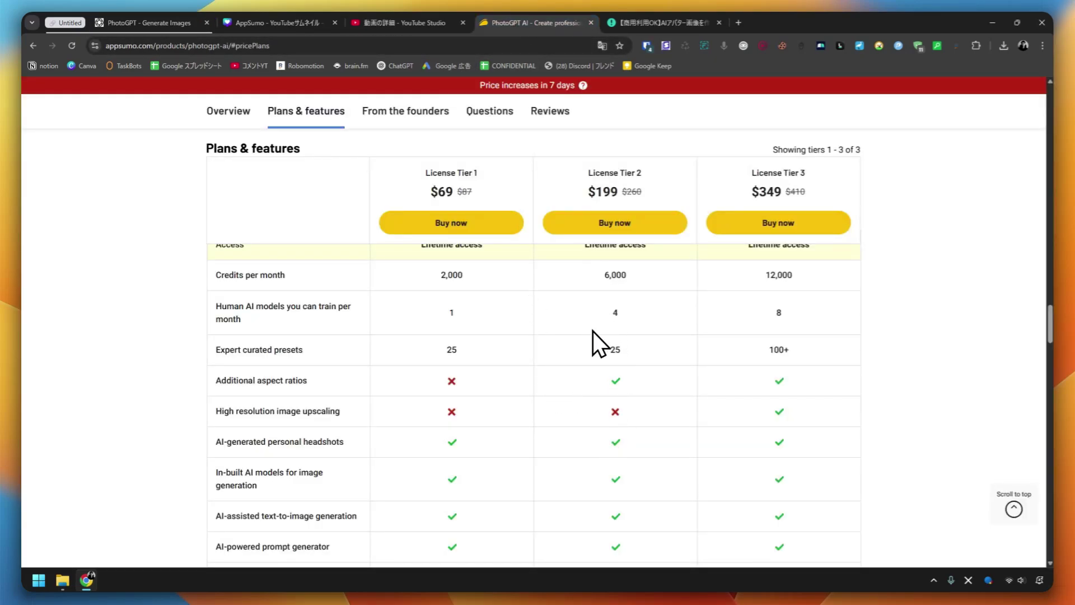
pyautogui.scroll(-2, 487, 354)
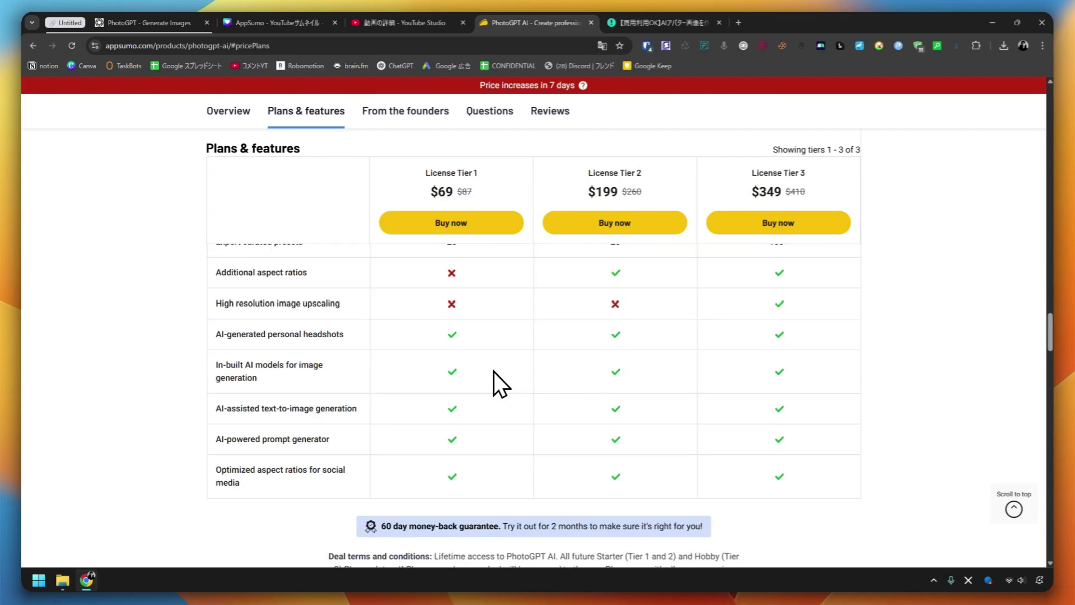
# Return to the PhotoGPT generator showing the Samurai Theme portraits and 475 credits.
pyautogui.click(179, 20)
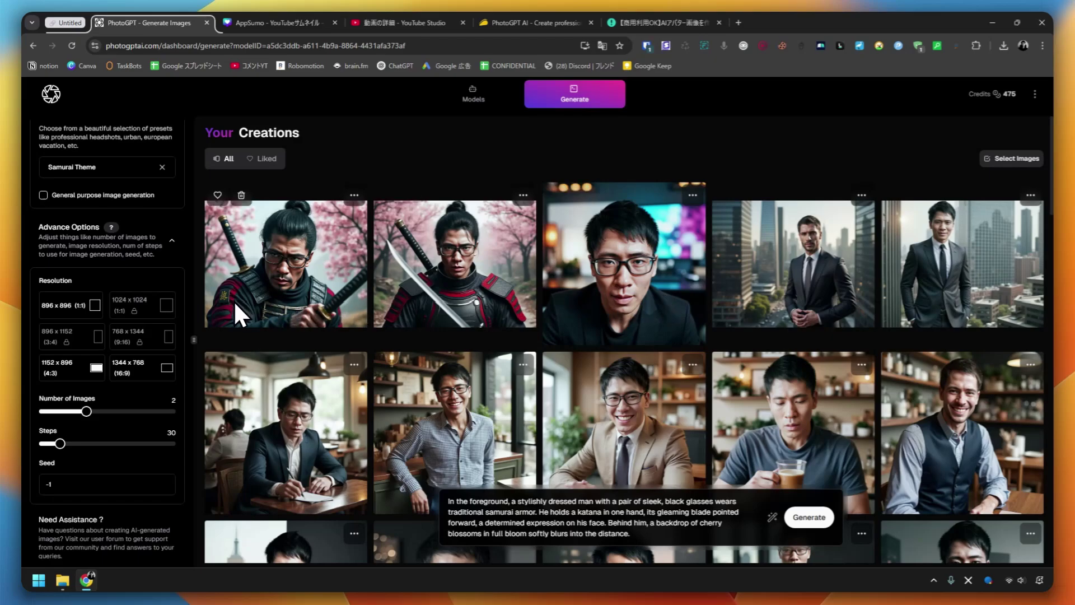
# Highlight the 'Price increases in' countdown on the $69 PhotoGPT AI AppSumo deal.
pyautogui.click(526, 22)
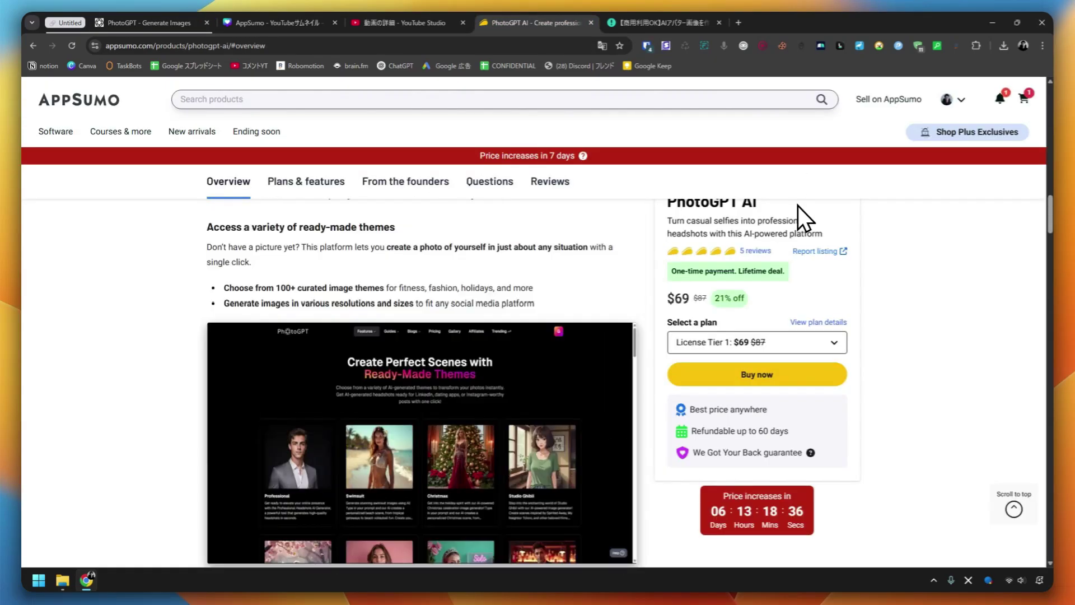
pyautogui.scroll(4, 797, 210)
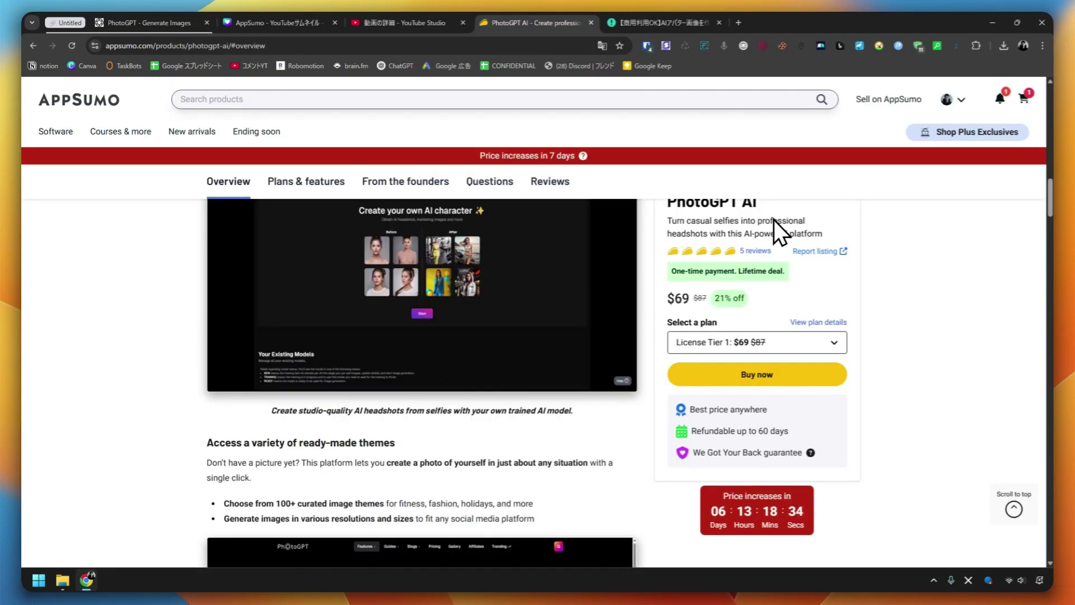
pyautogui.moveTo(774, 220); pyautogui.dragTo(760, 522)
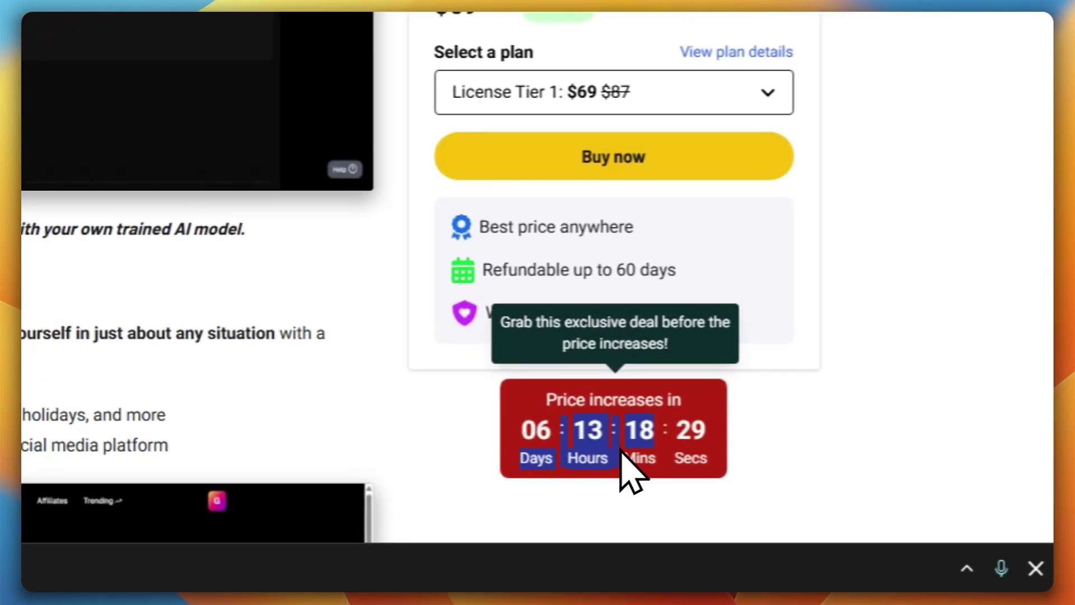